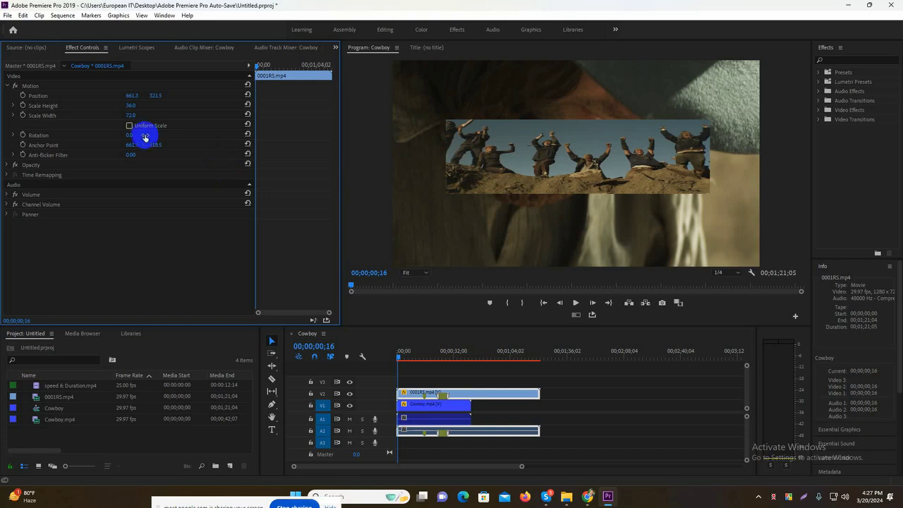
Set both the Scale Width and Scale Height of the 0001RS.mp4 clip to 100
click(130, 115)
text(100)
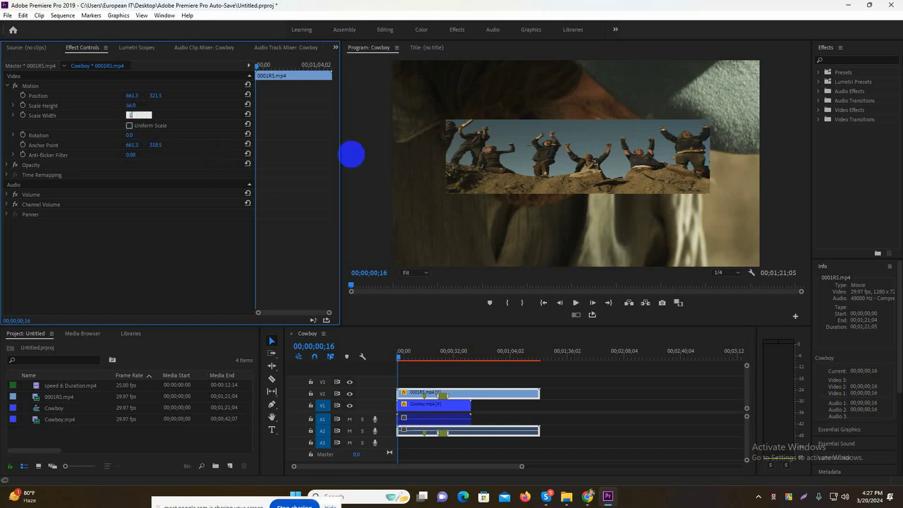
click(133, 106)
text(100)
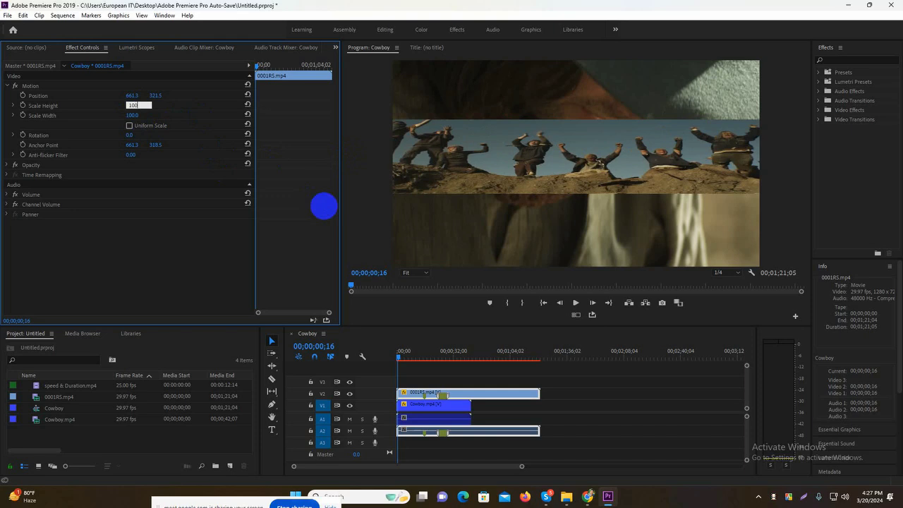
click(324, 207)
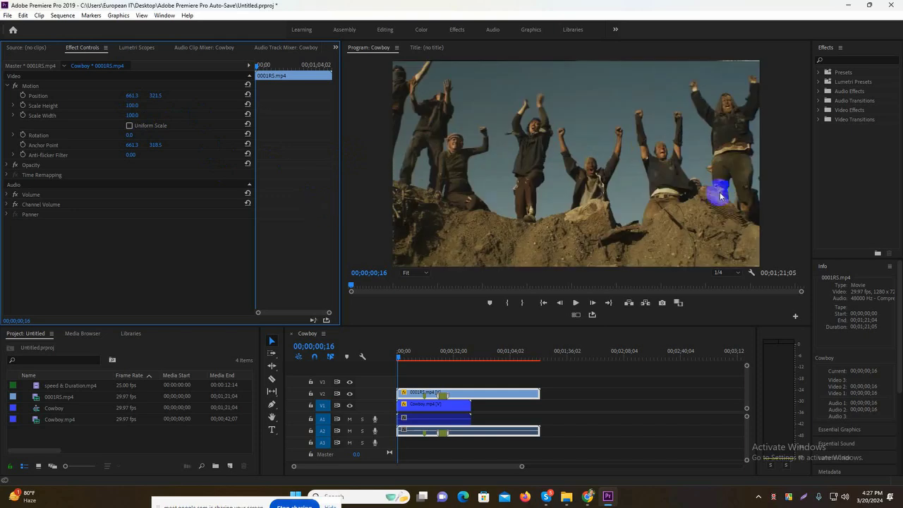
Turn on Uniform Scale for the 0001RS.mp4 clip and reduce its scale to 74
click(128, 126)
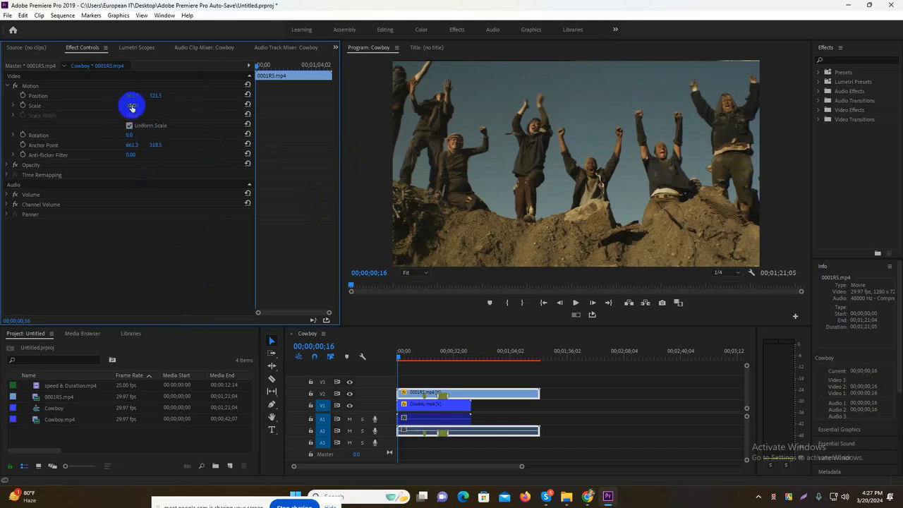
drag(129, 105, 115, 106)
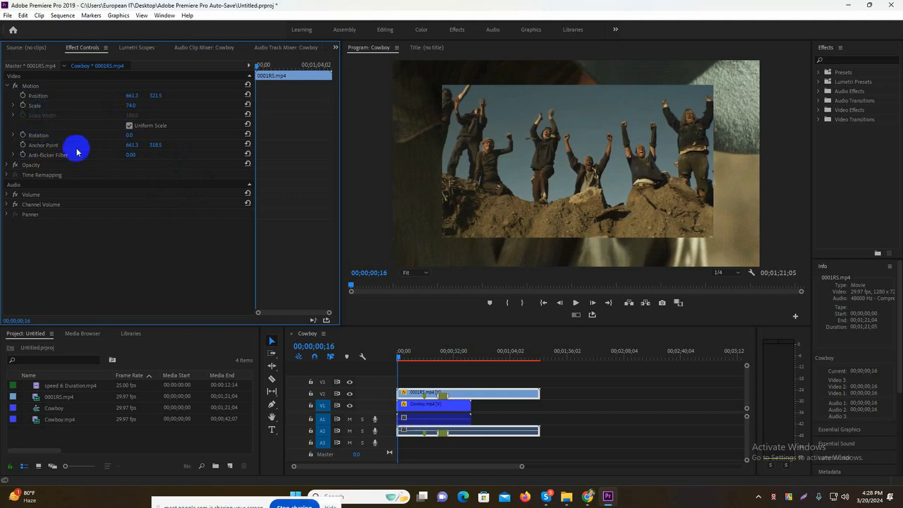
Reposition the clip's anchor point to about 672.2, 359.1, near the centre of the image
click(49, 145)
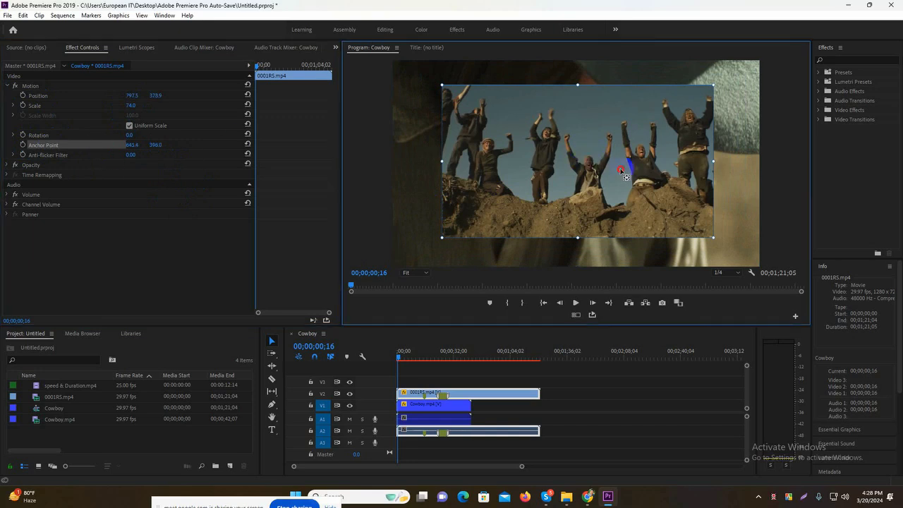
mouse_move(601, 150)
mouse_down()
mouse_move(590, 149)
mouse_move(592, 157)
mouse_up()
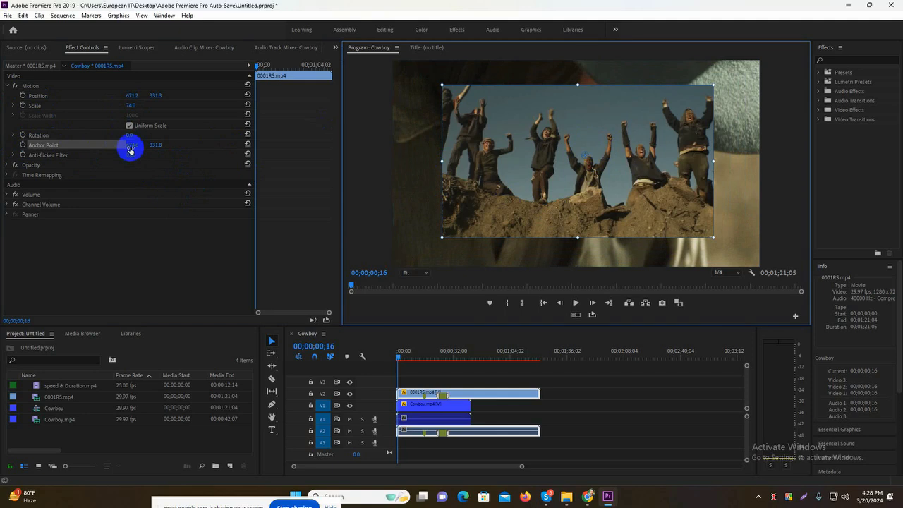
drag(132, 148, 157, 147)
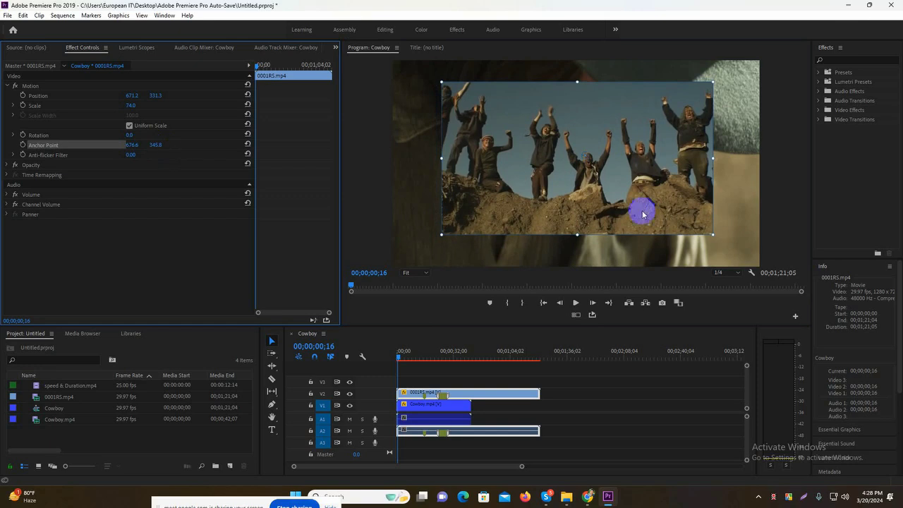
mouse_move(584, 154)
mouse_down()
mouse_move(608, 141)
mouse_move(598, 135)
mouse_move(584, 159)
mouse_up()
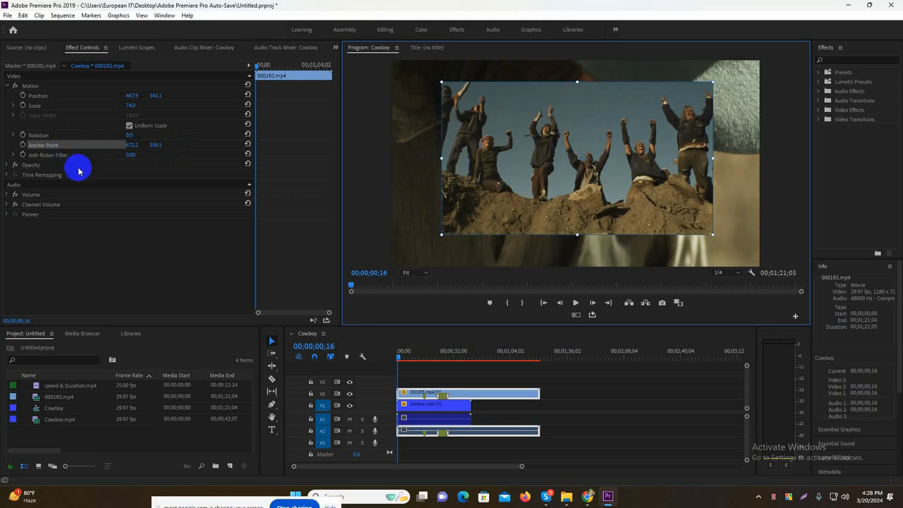
Try rotating the clip by about 21°, and reset its rotation to 0°
click(49, 138)
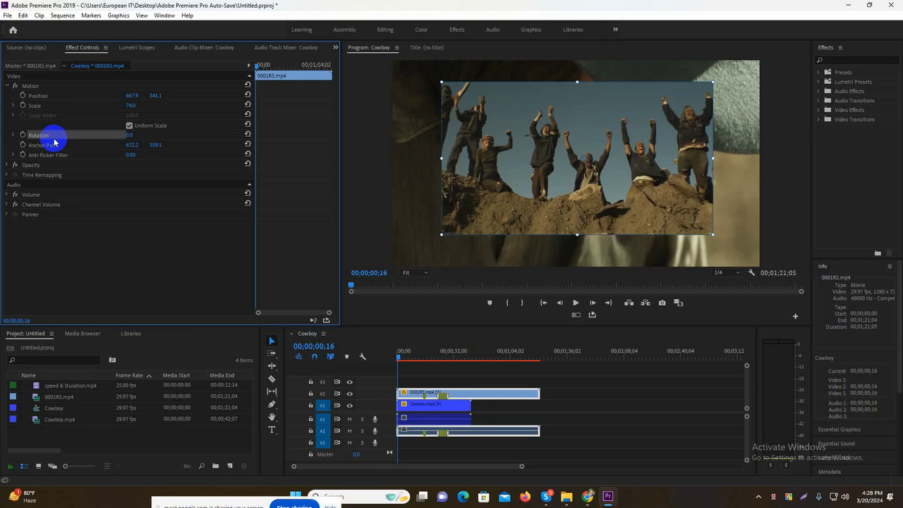
drag(129, 135, 153, 141)
click(131, 137)
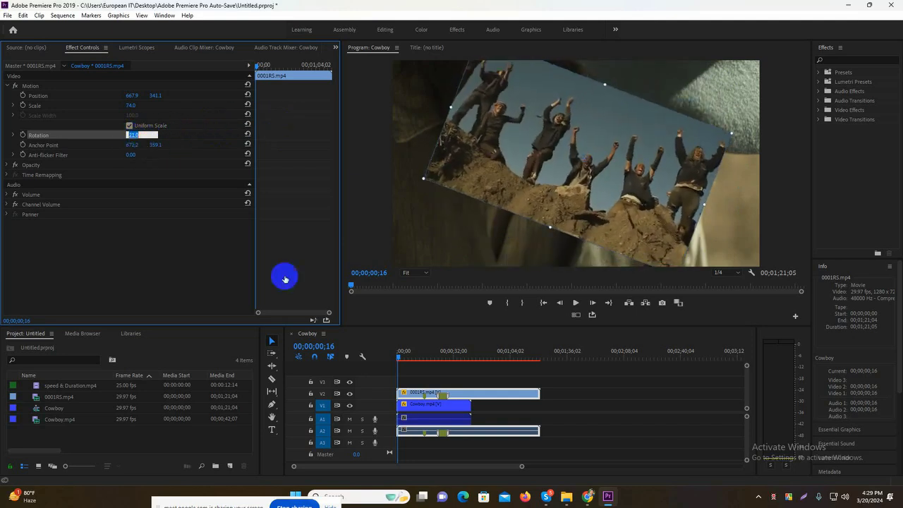
text(0)
key(Return)
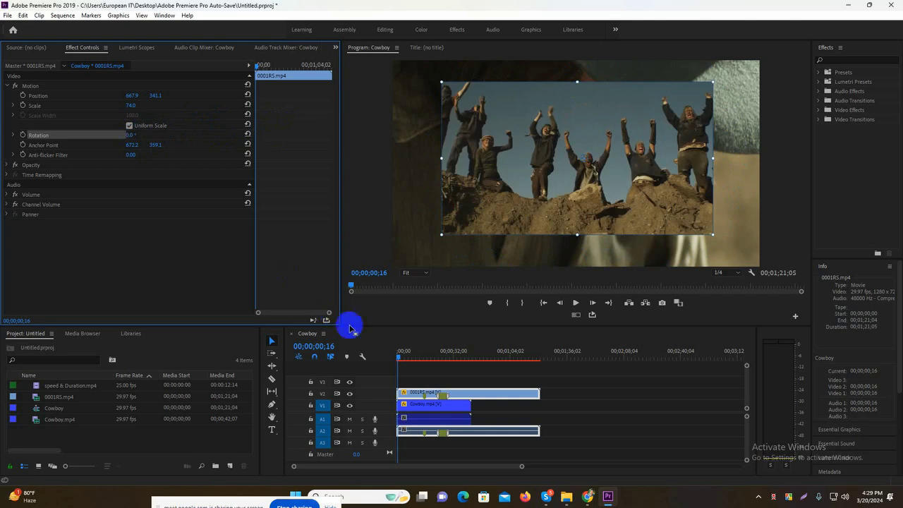
Raise the clip's Anti-flicker Filter to 1.00
click(306, 272)
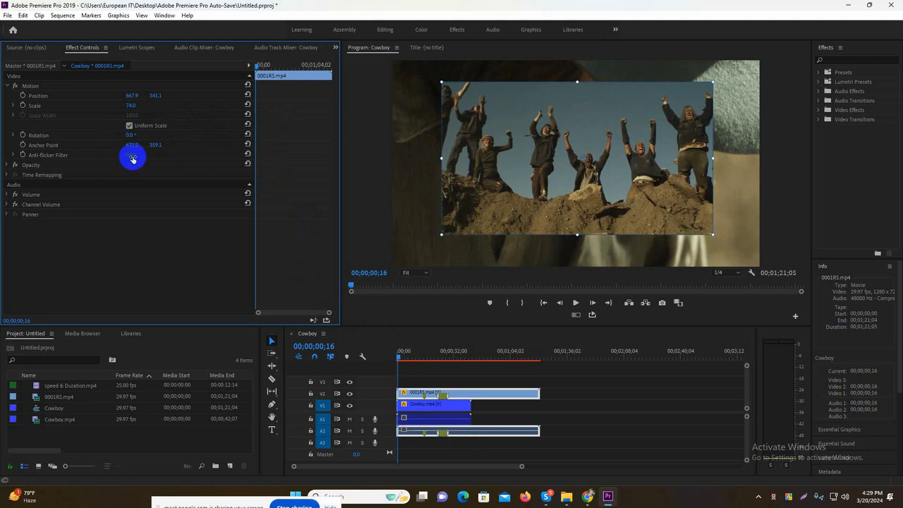
drag(131, 155, 149, 154)
click(117, 267)
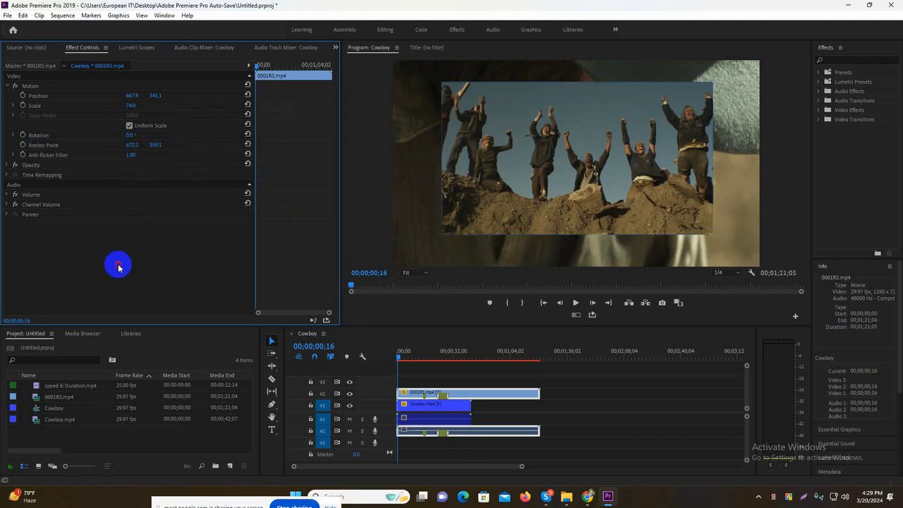
Expand the clip's Opacity settings and turn off keyframing for Opacity
click(8, 165)
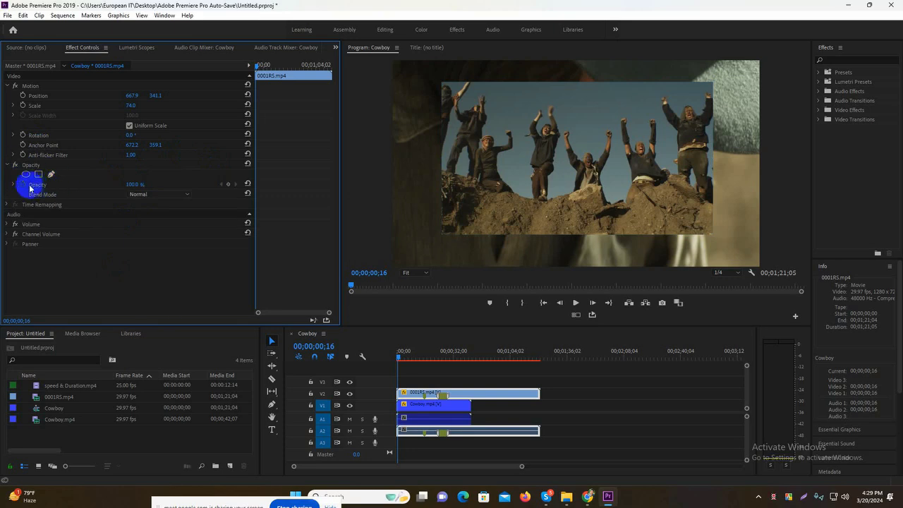
click(23, 184)
click(22, 184)
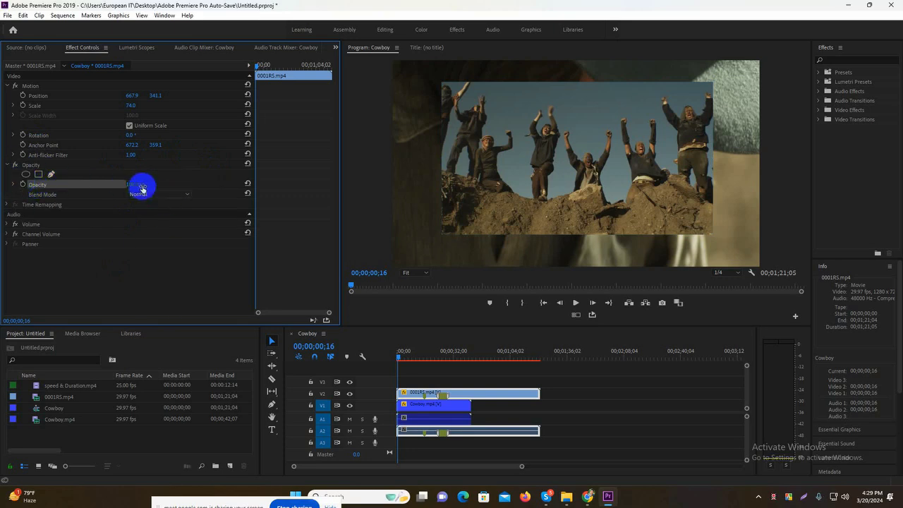
mouse_move(136, 189)
mouse_down()
mouse_move(146, 188)
mouse_move(136, 256)
mouse_move(127, 190)
mouse_move(149, 186)
mouse_up()
click(111, 289)
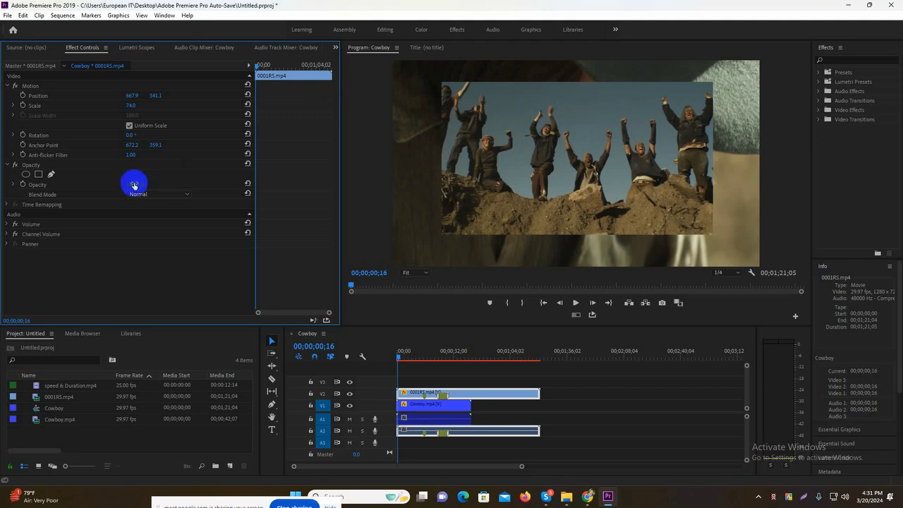
Try lowering the clip's opacity to 45%, preview the blend from the start of the sequence, and restore it to 100%
drag(131, 186, 110, 186)
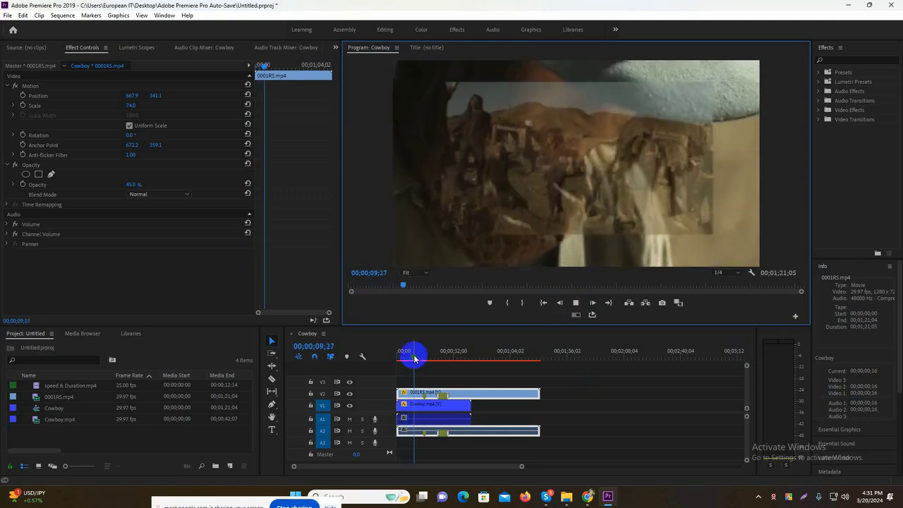
drag(411, 357, 398, 357)
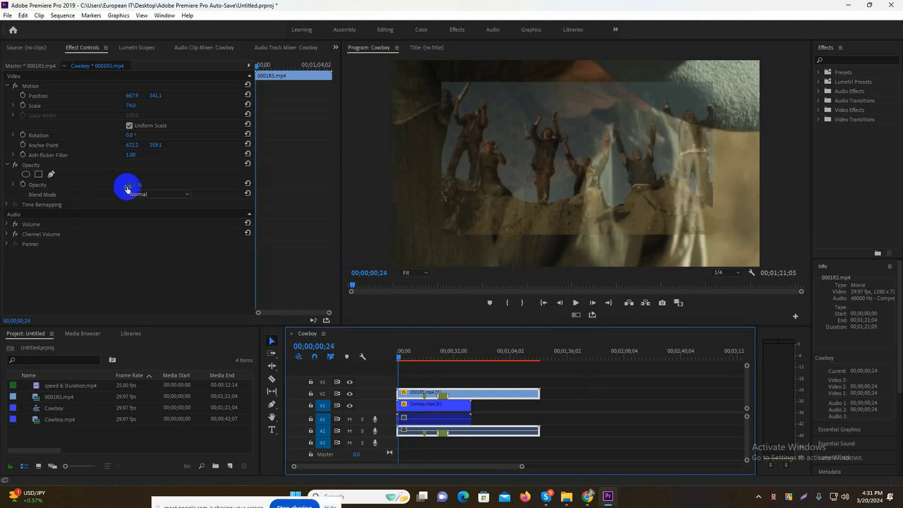
key(Return)
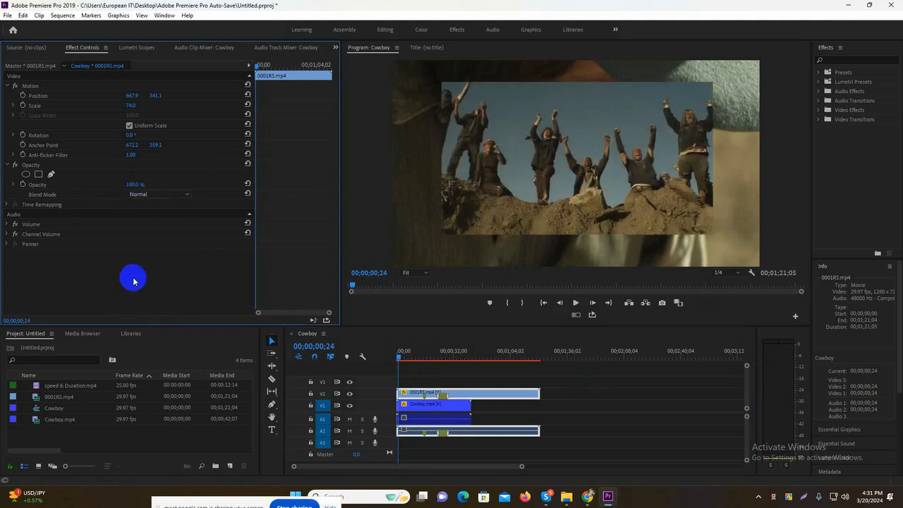
click(7, 165)
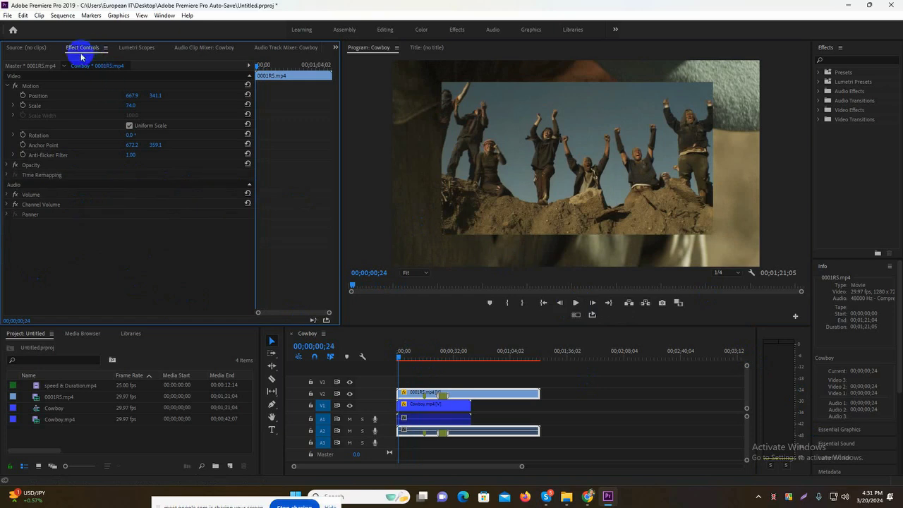
click(6, 166)
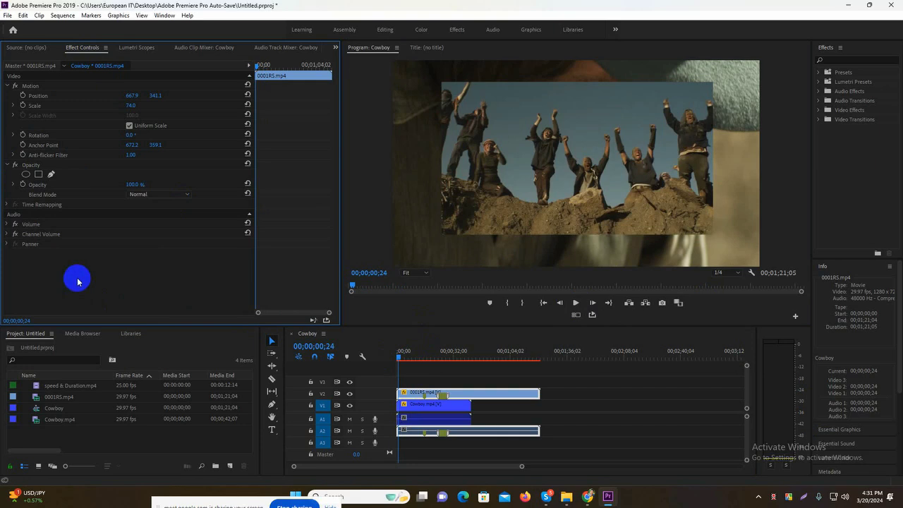
Move the 0001RS.mp4 clip with its audio down to tracks V1 and A1, starting at about 00;02;59;01
drag(472, 392, 704, 404)
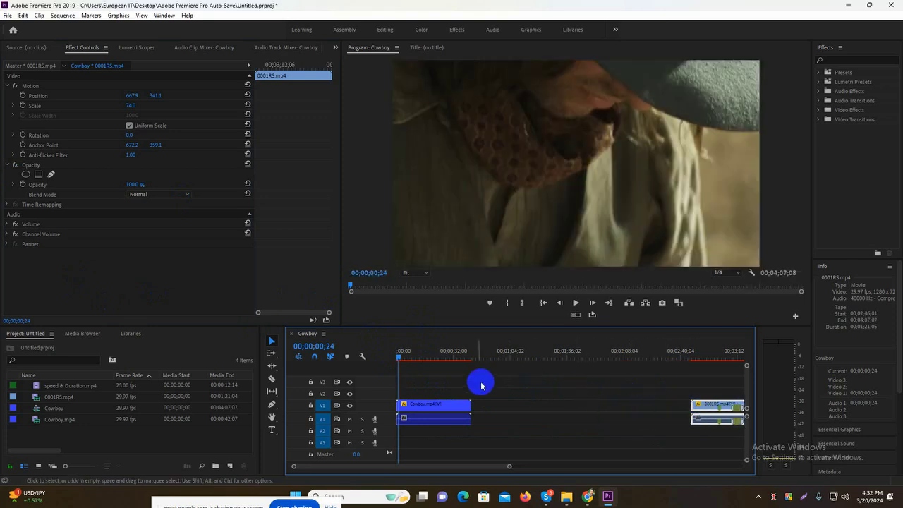
click(705, 408)
drag(705, 409, 729, 407)
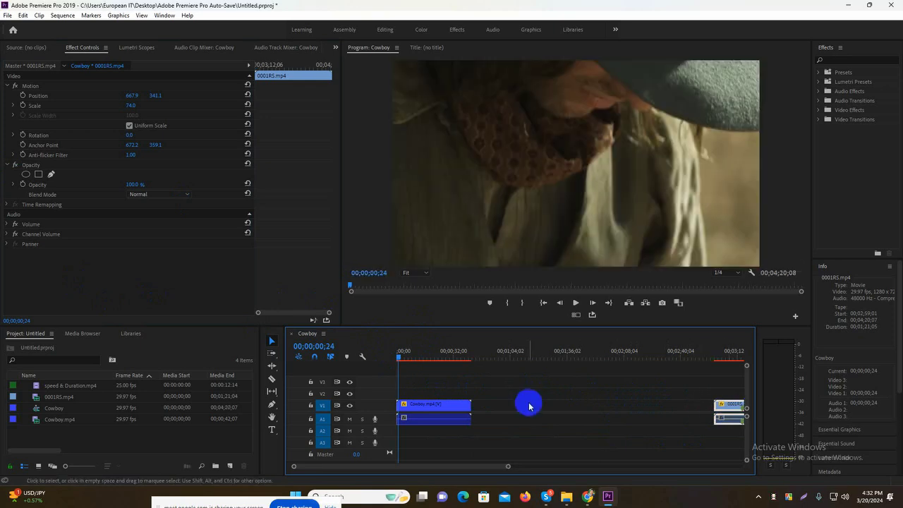
Place speed & Duration.mp4 on track V1 directly after Cowboy.mp4, and save the project
click(61, 432)
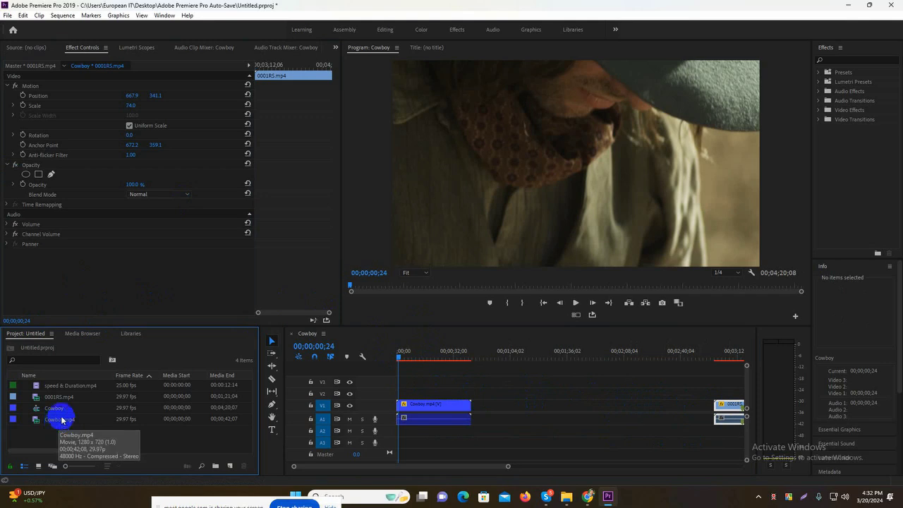
click(63, 386)
drag(35, 386, 474, 410)
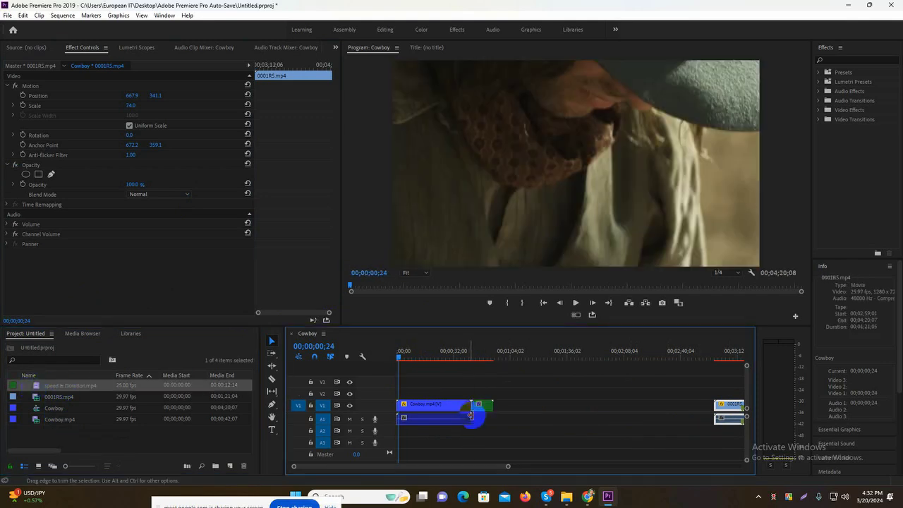
click(402, 359)
click(484, 404)
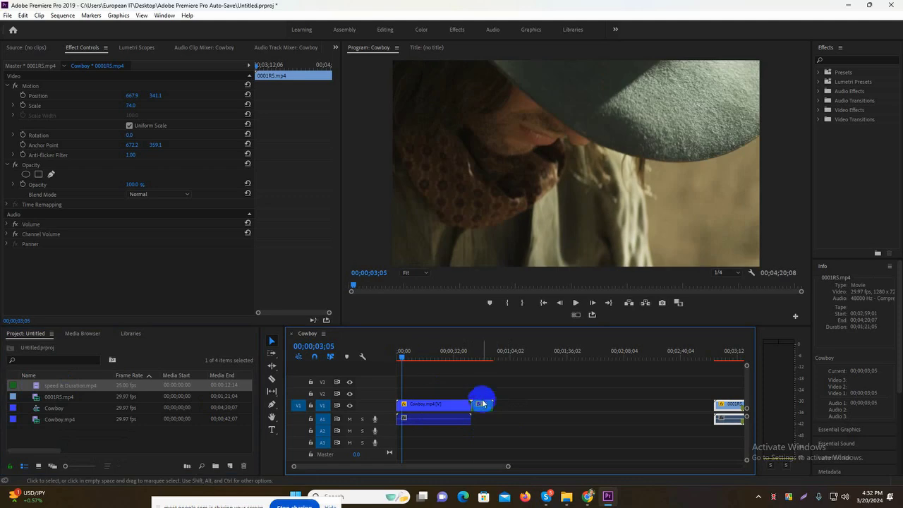
click(406, 355)
click(439, 369)
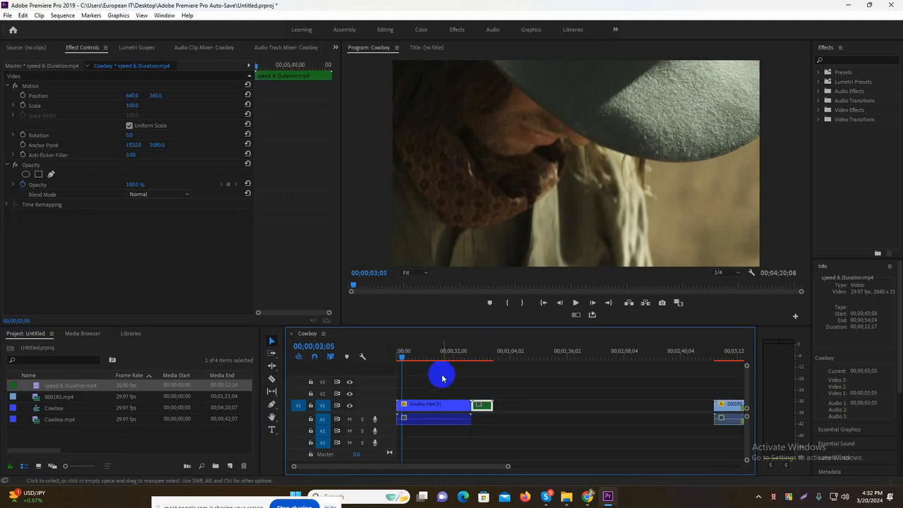
click(489, 406)
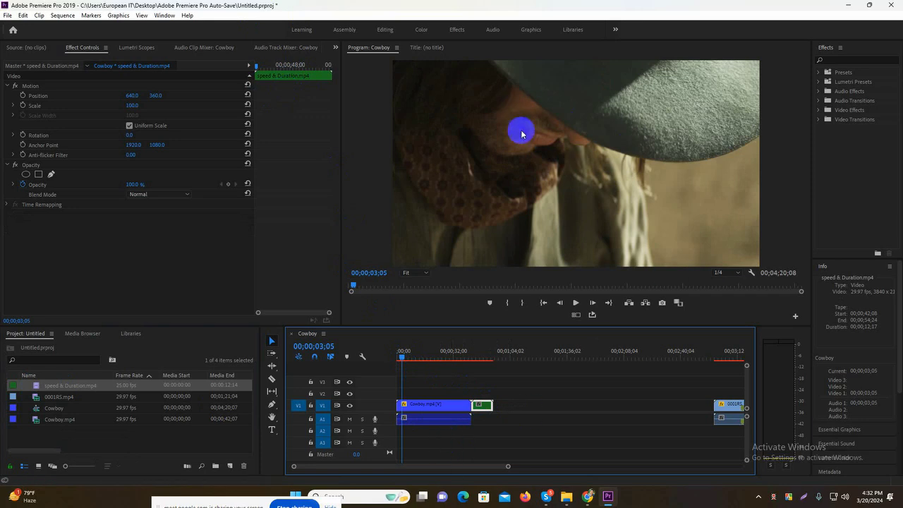
key(ctrl+s)
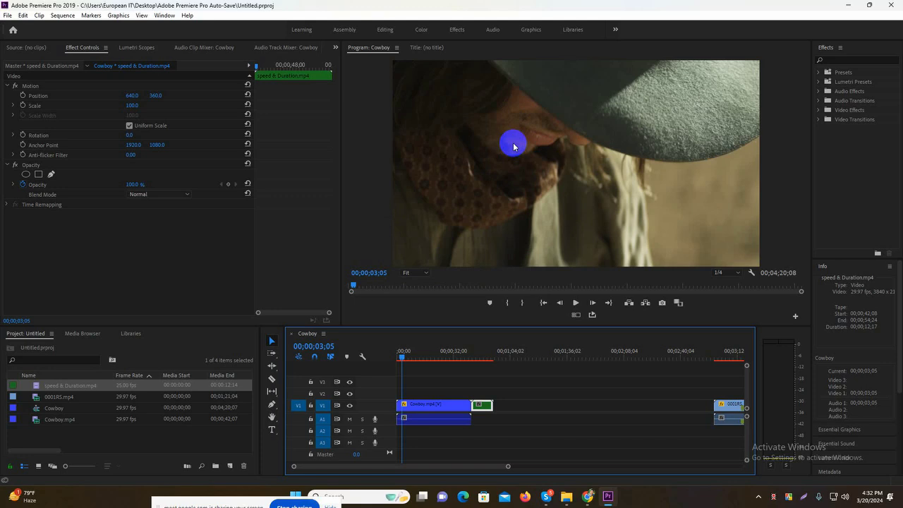
Move the playhead to about 00;00;48;15, inside the speed & Duration.mp4 clip, and set the program preview zoom to 25%
click(485, 407)
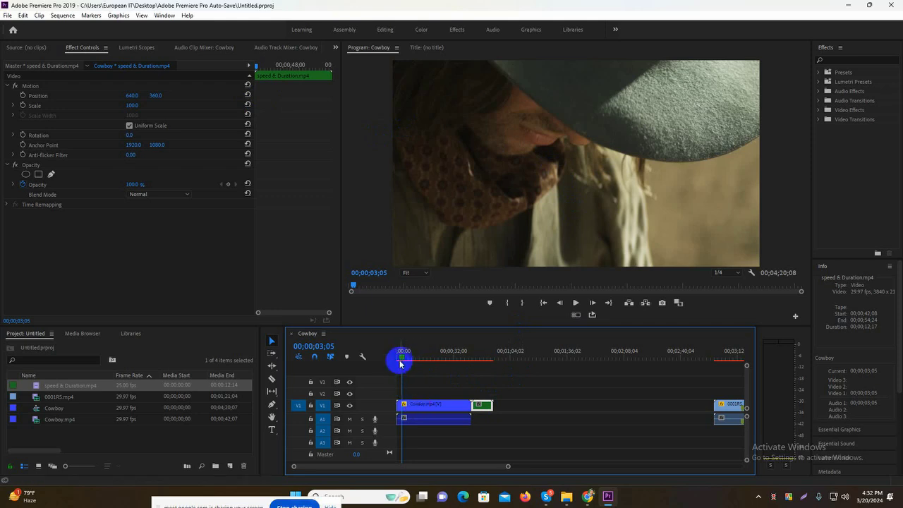
drag(403, 361, 441, 364)
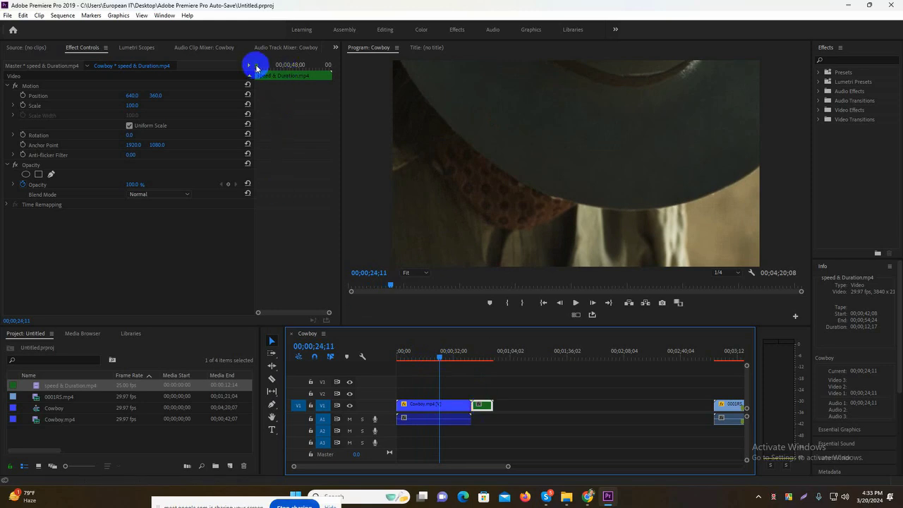
drag(441, 357, 484, 364)
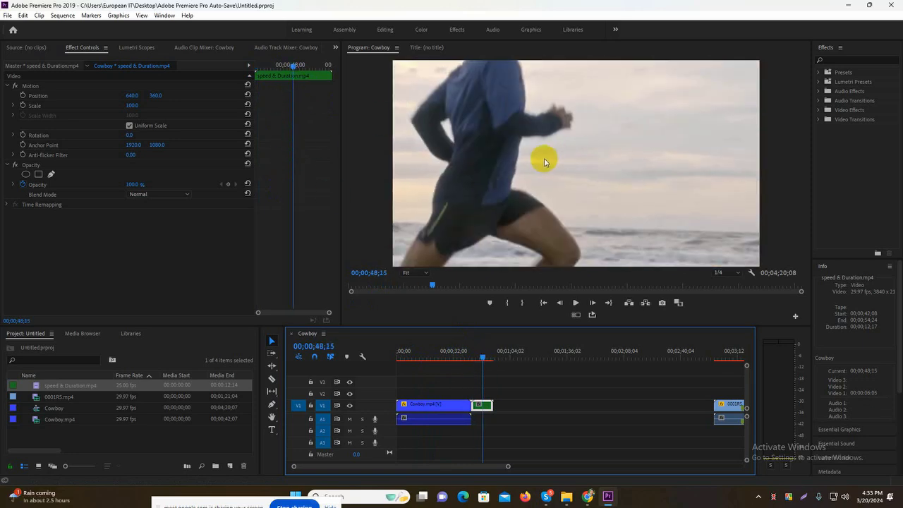
click(420, 273)
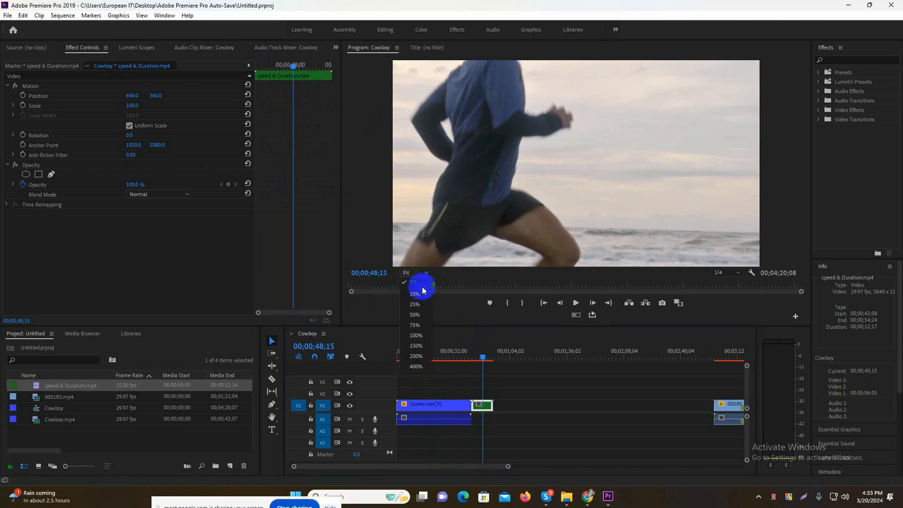
click(416, 305)
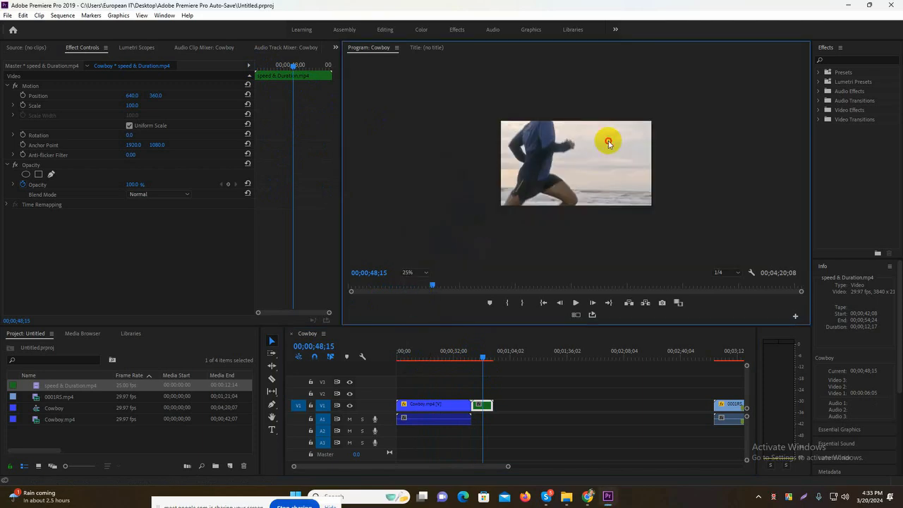
Select the speed & Duration.mp4 clip and set the program preview zoom to 10% to check its full frame outline
click(480, 404)
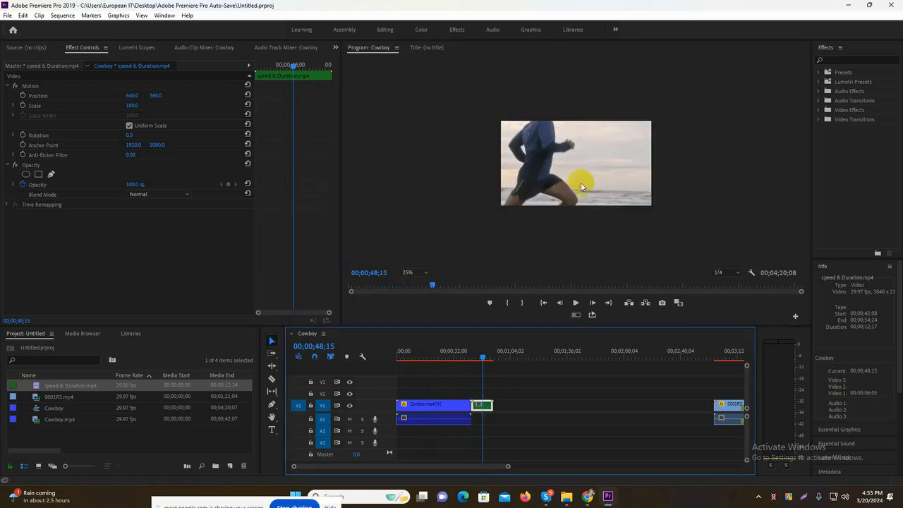
click(579, 157)
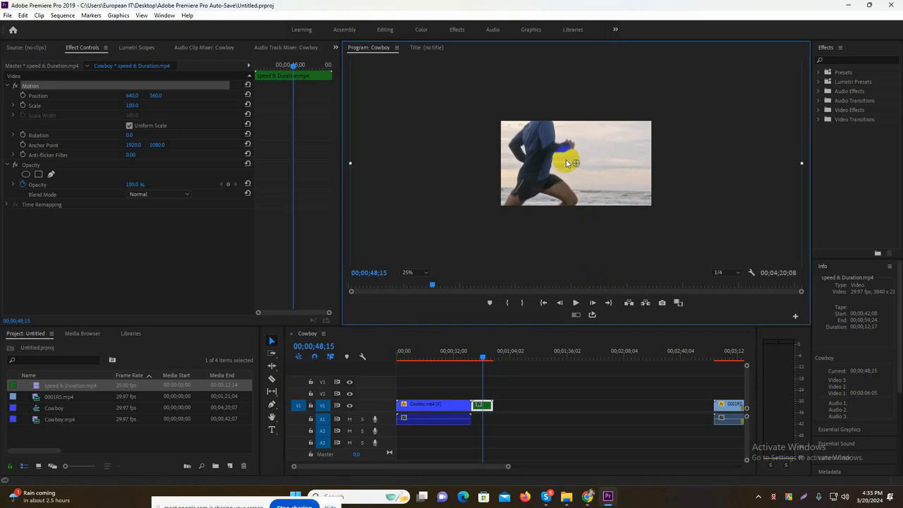
click(419, 274)
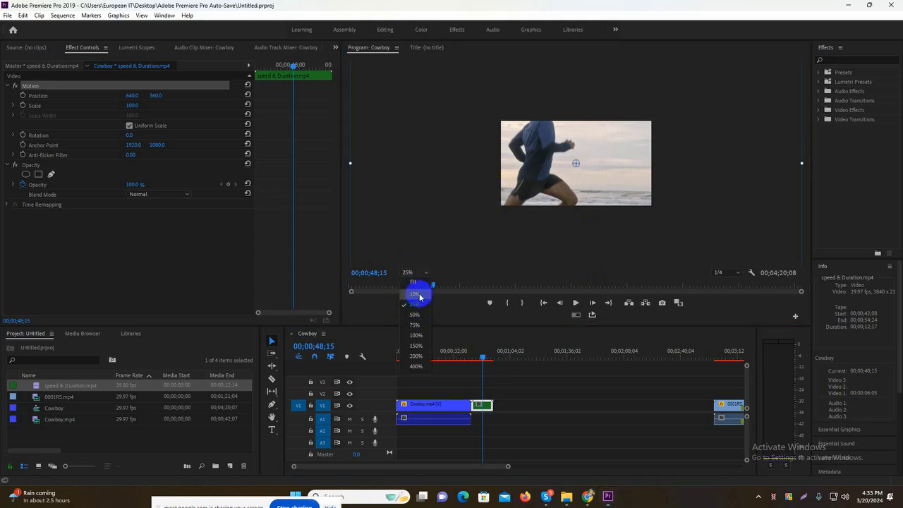
click(416, 293)
click(575, 163)
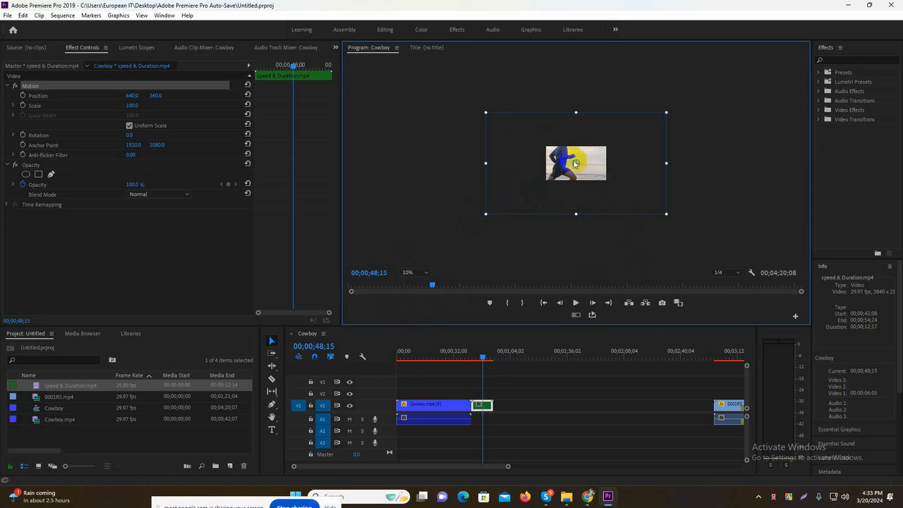
View speed & Duration.mp4 in the Source monitor, then return to its effect controls and select its frame in the program preview
click(458, 406)
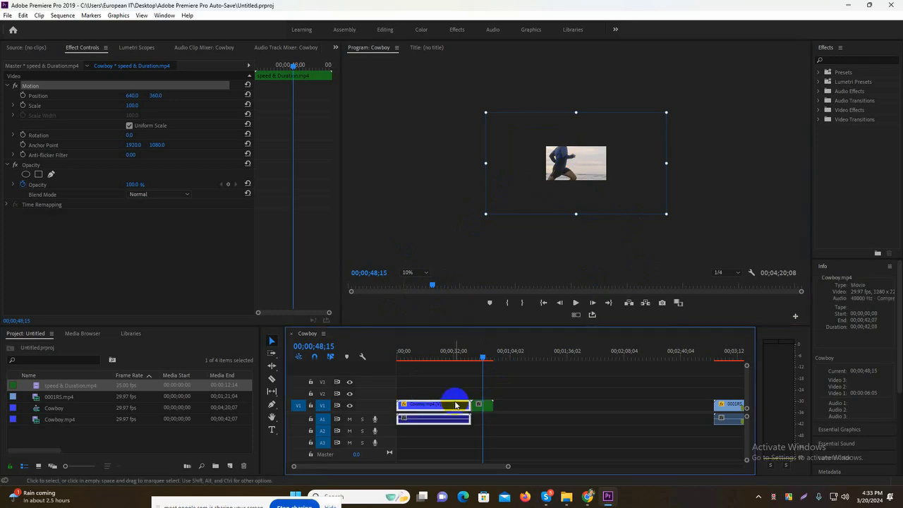
click(485, 404)
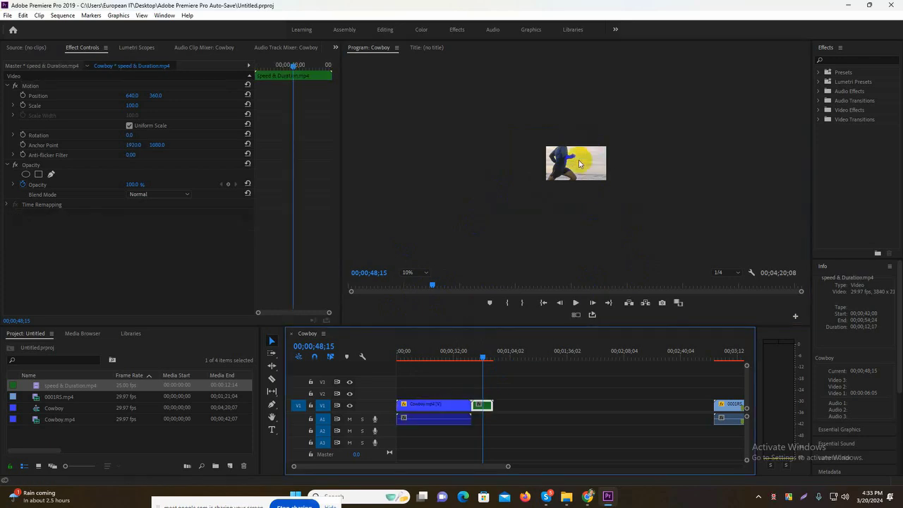
double_click(484, 404)
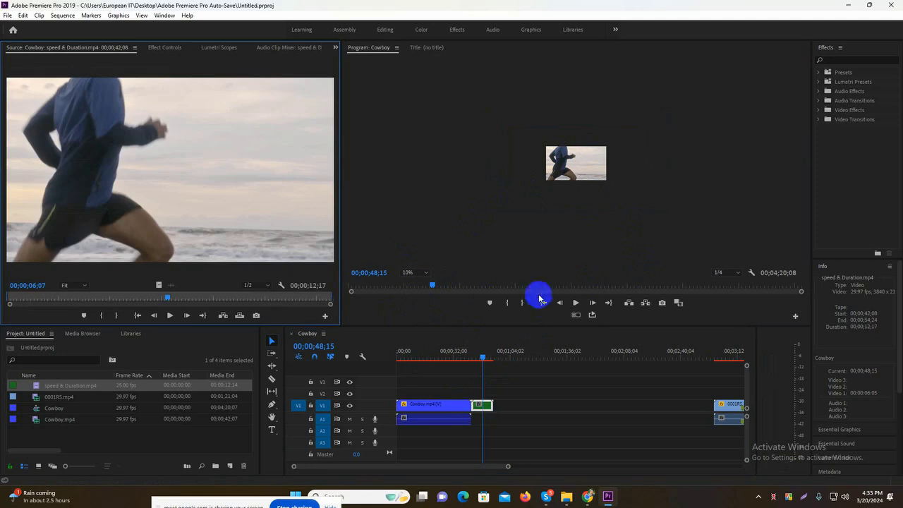
click(173, 47)
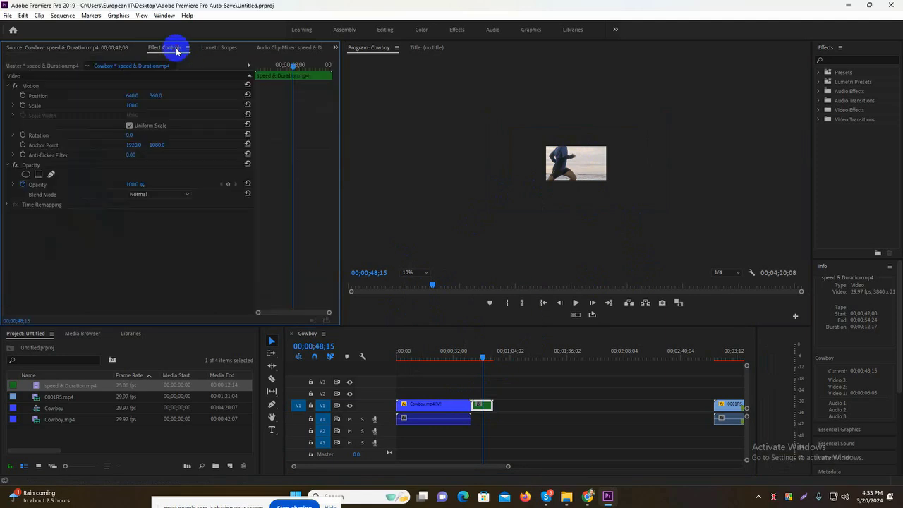
click(581, 163)
click(581, 163)
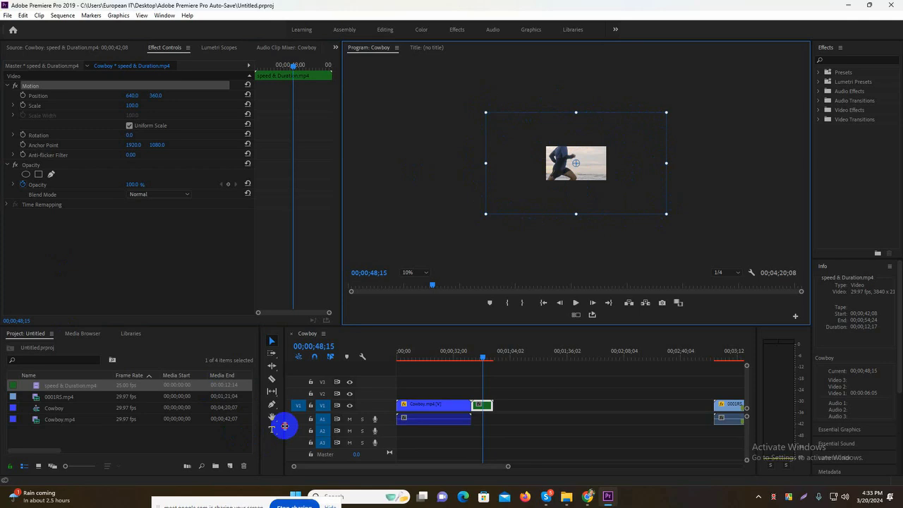
Widen the Project panel and compare the Video Info frame size of speed & Duration.mp4 with the other project items
drag(285, 425, 358, 427)
drag(259, 415, 543, 441)
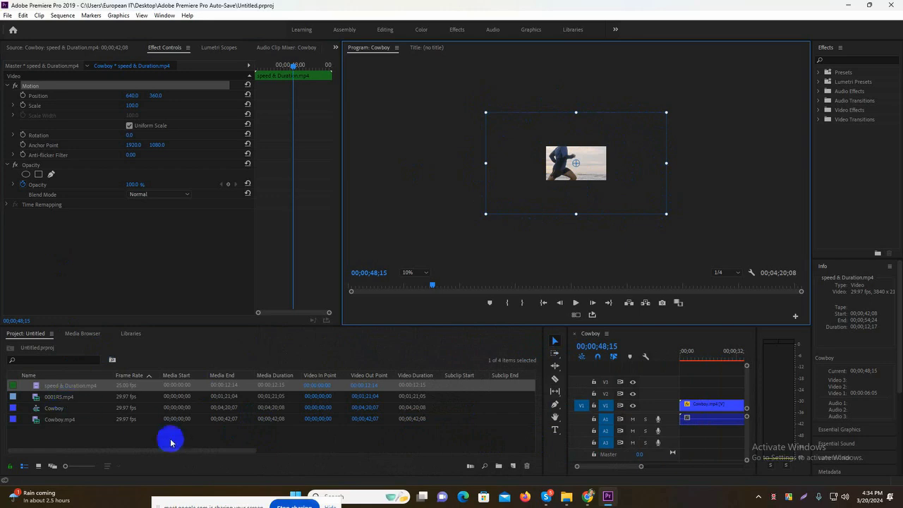
drag(243, 452, 442, 456)
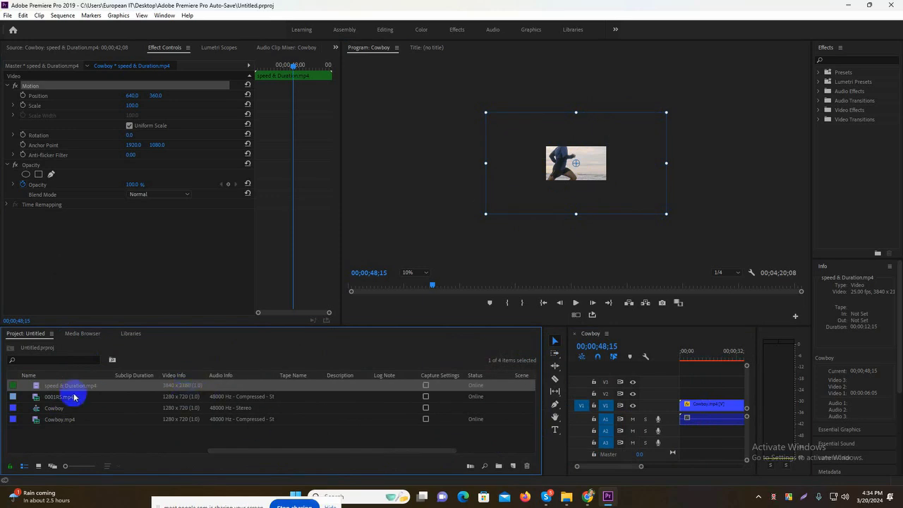
click(719, 403)
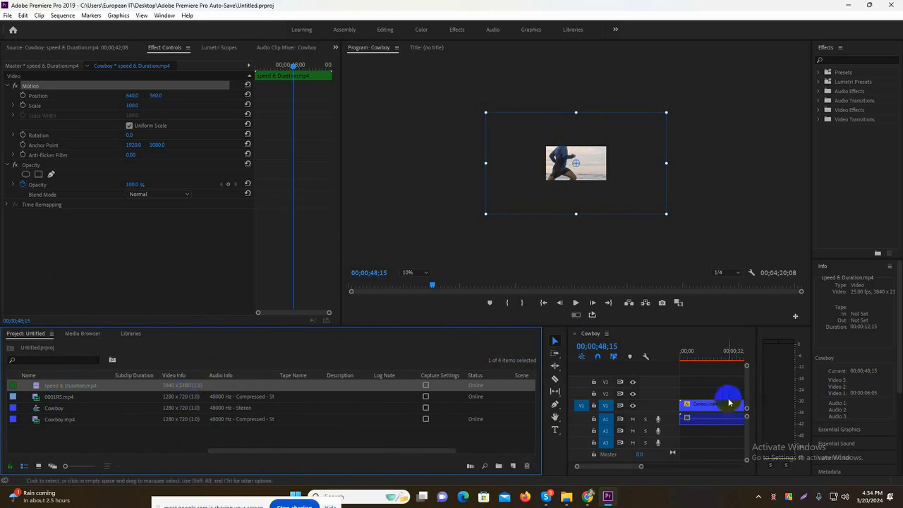
click(570, 164)
click(135, 395)
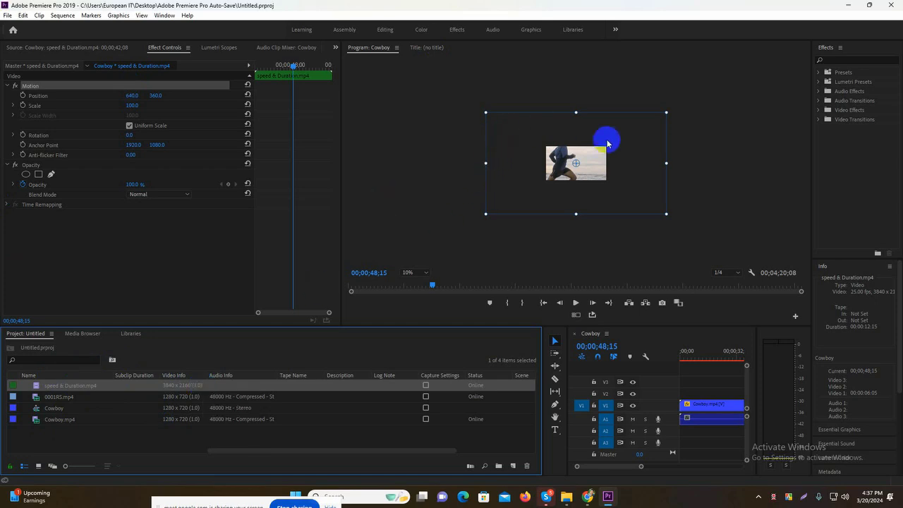
click(604, 176)
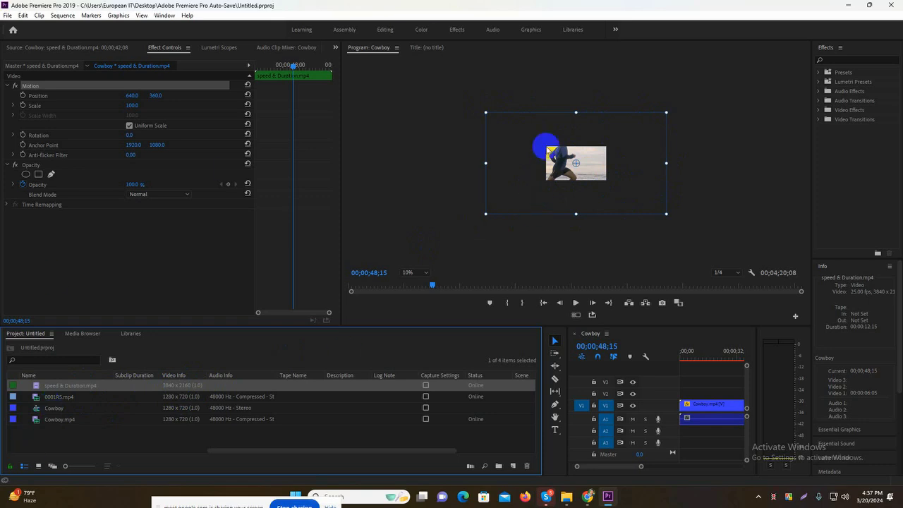
click(599, 162)
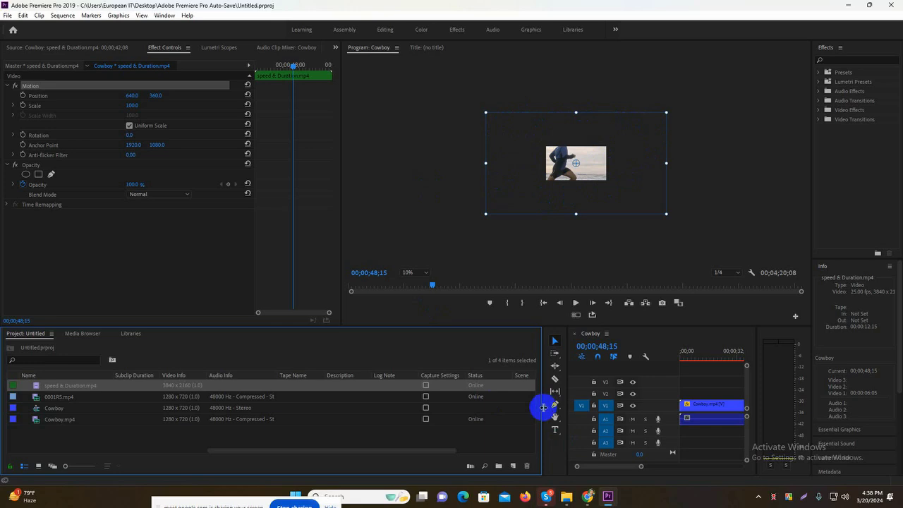
Narrow the Project panel, widen the Cowboy timeline again, and move the playhead back one frame to 00;00;48;14
drag(543, 406, 256, 397)
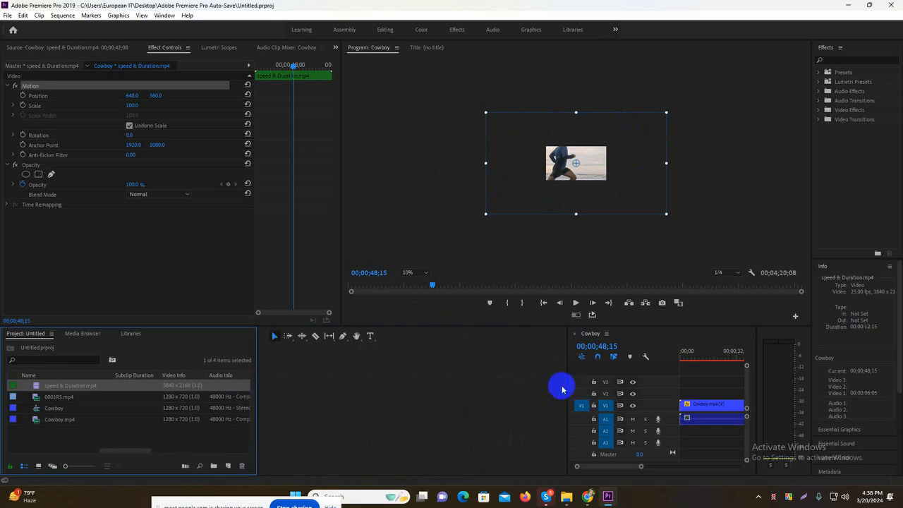
drag(566, 382, 294, 360)
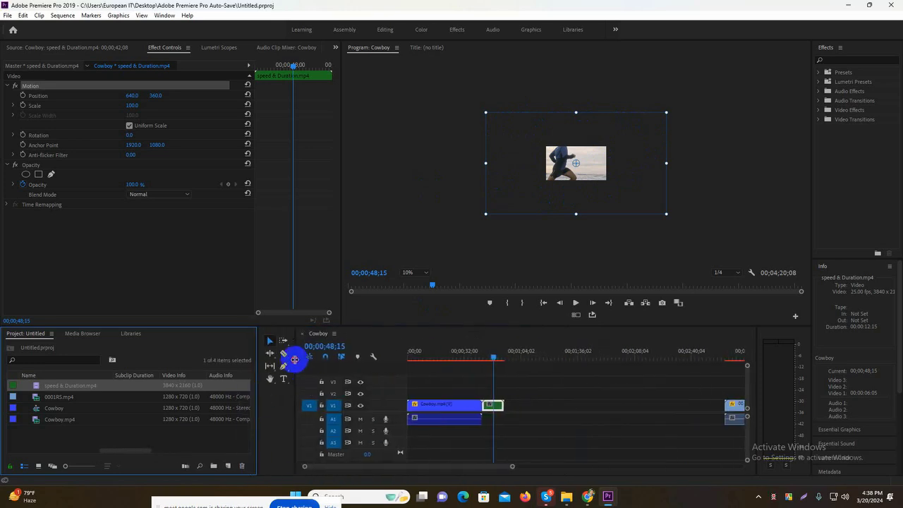
click(586, 177)
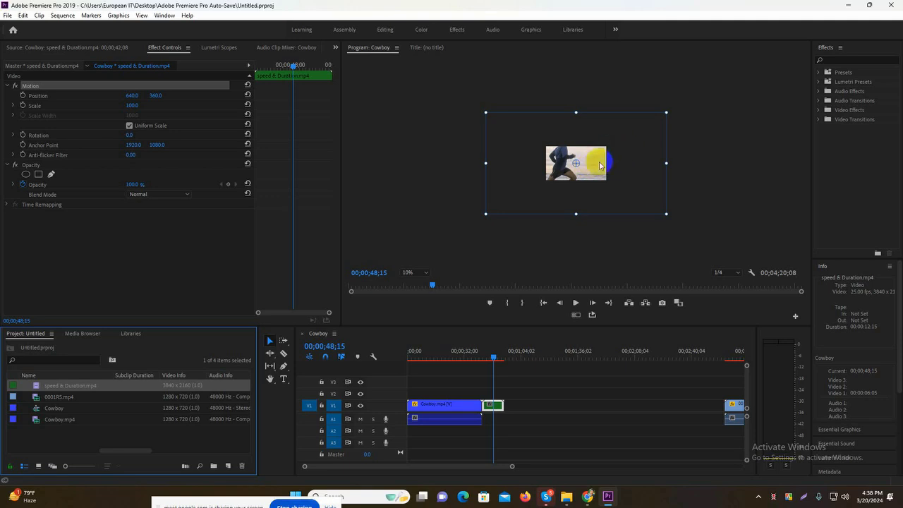
key(Left)
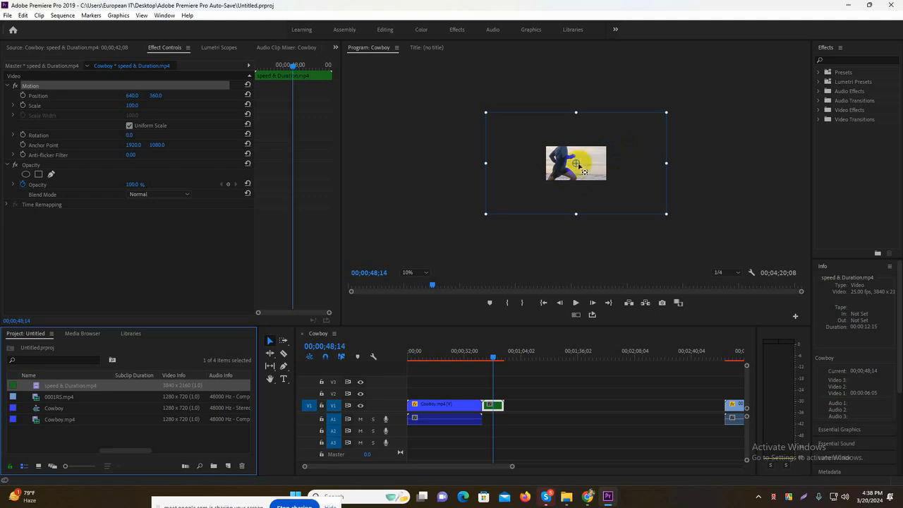
click(546, 147)
click(579, 148)
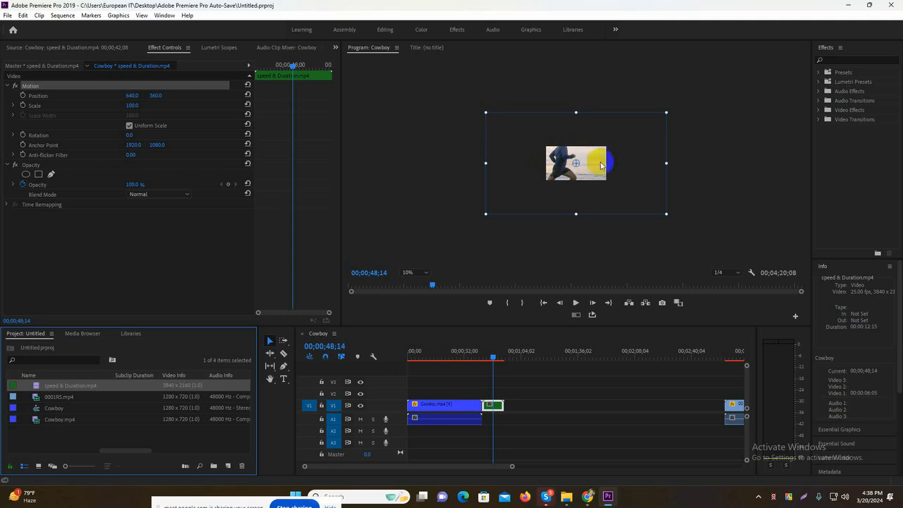
click(560, 177)
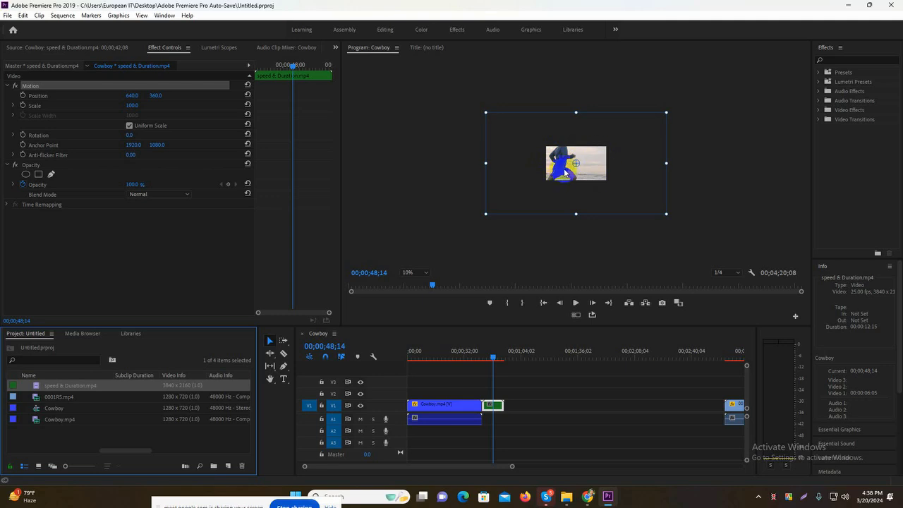
click(564, 161)
Scale the speed & Duration.mp4 clip down to 34 and set the program preview zoom to Fit
drag(131, 105, 102, 110)
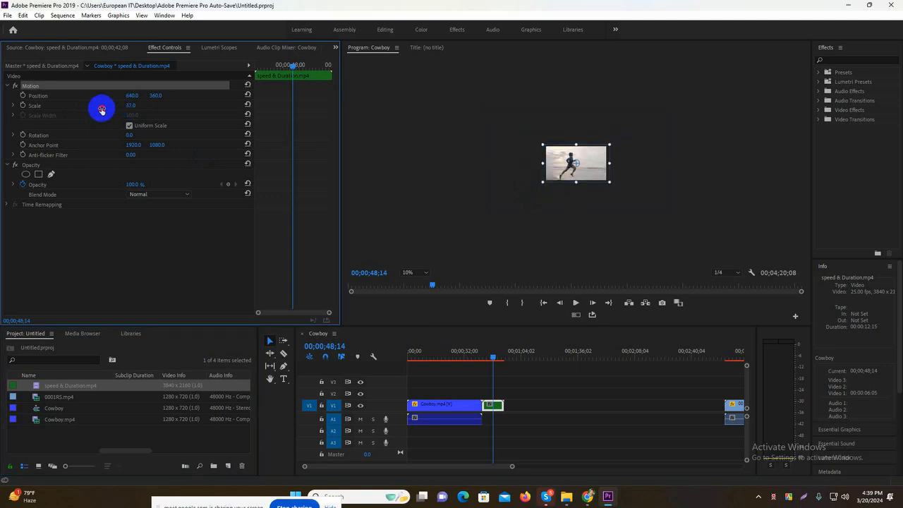
click(420, 273)
click(414, 281)
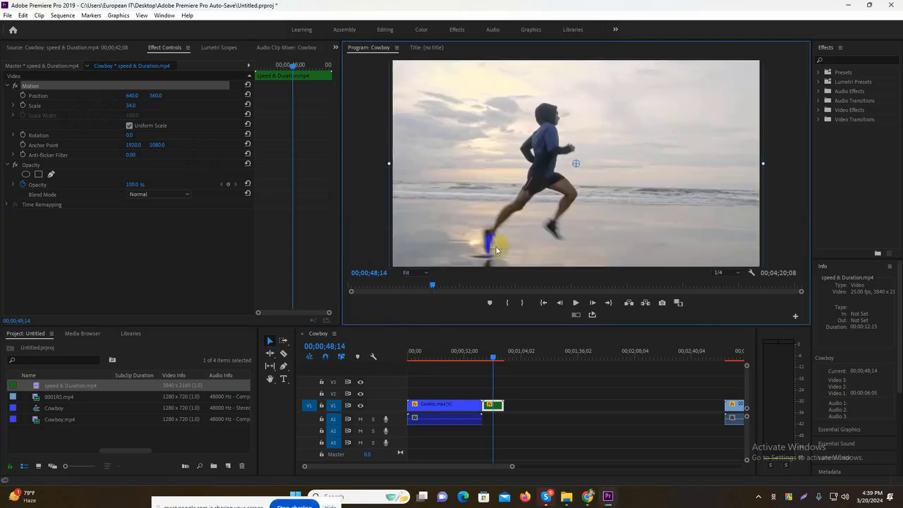
click(778, 202)
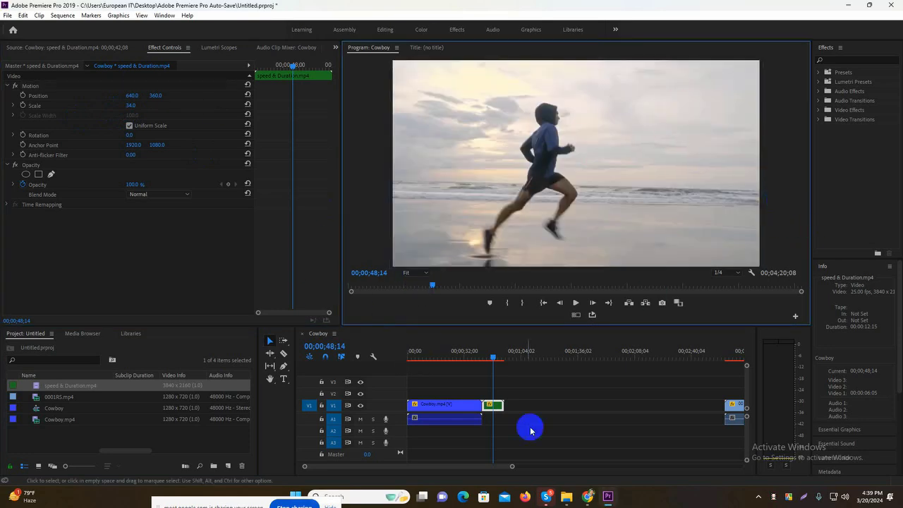
Move the playhead to about 00;00;14;25 and delete the speed & Duration.mp4 clip from track V1
click(498, 403)
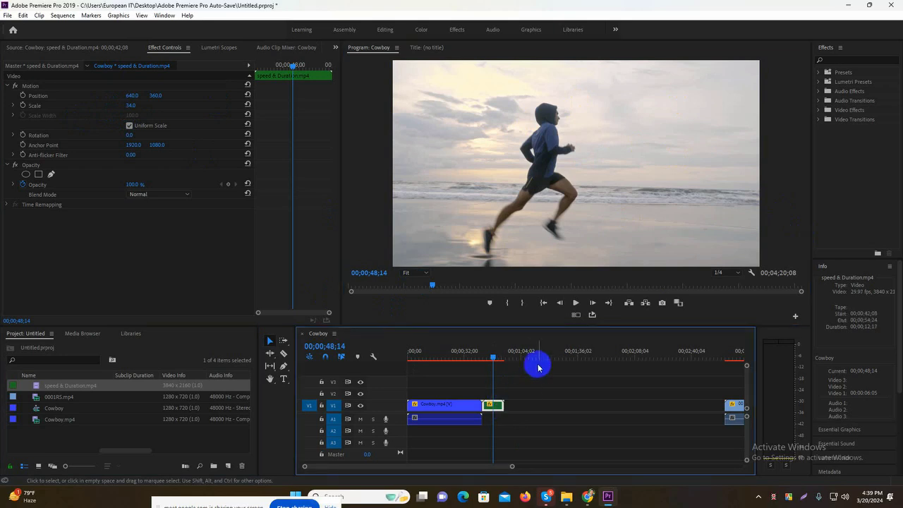
drag(523, 346, 433, 354)
key(Delete)
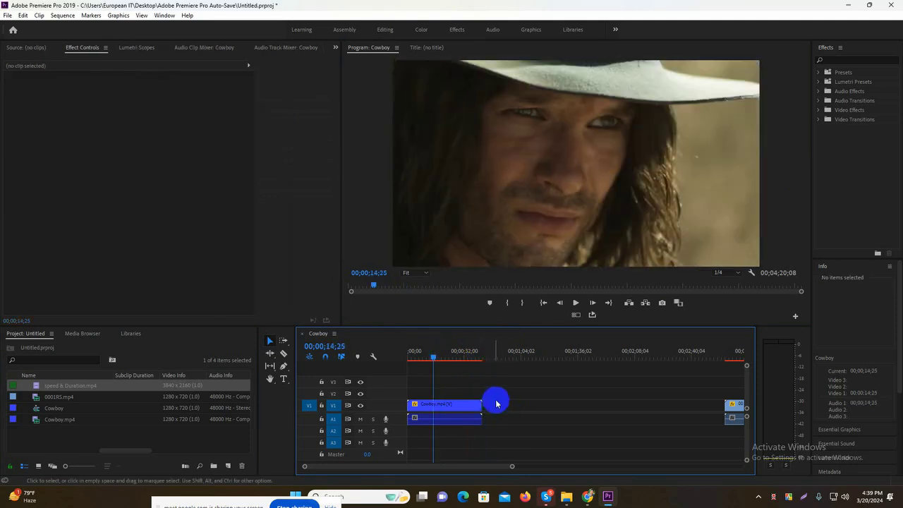
Select the Cowboy.mp4 clip in the timeline to show its effect properties, keeping the program preview zoom at Fit
click(444, 401)
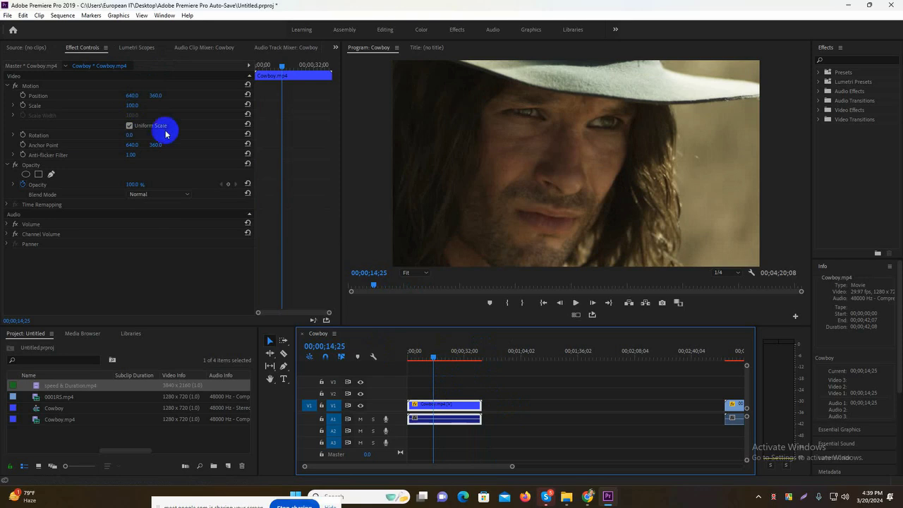
click(418, 272)
click(417, 280)
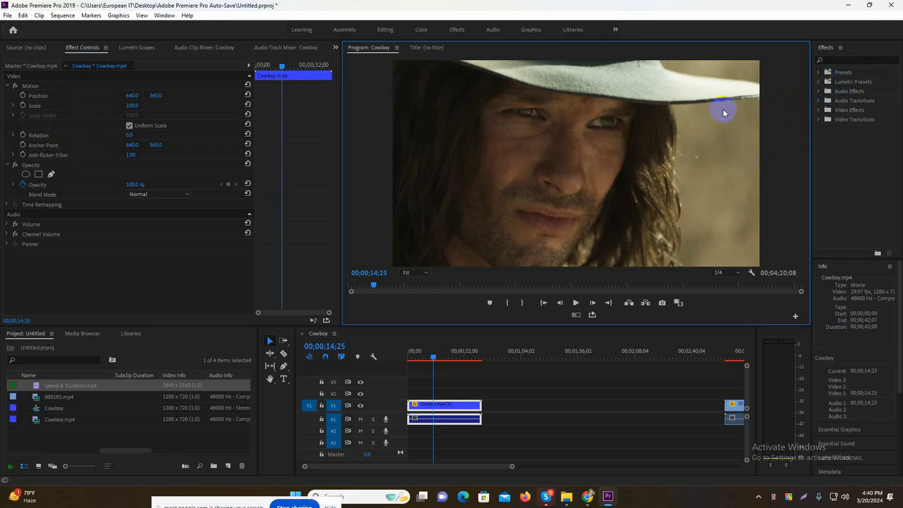
Show the Effects panel
click(832, 52)
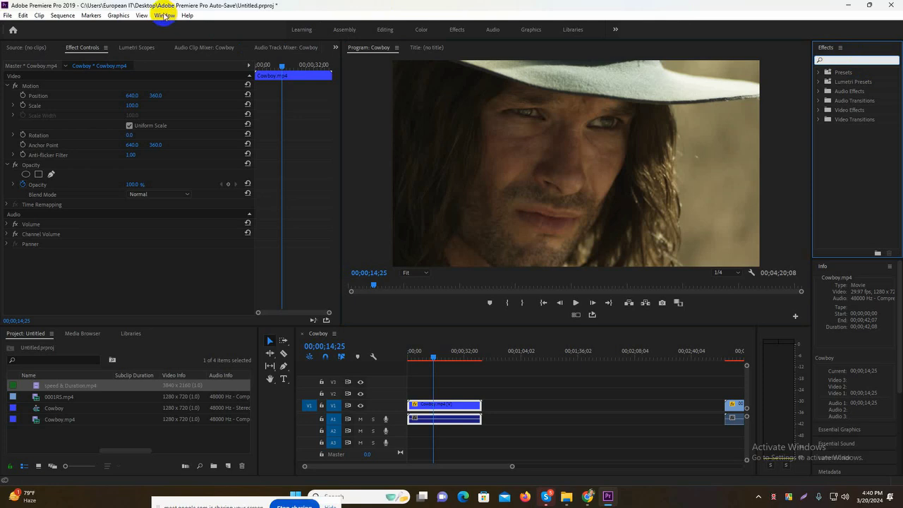
click(164, 15)
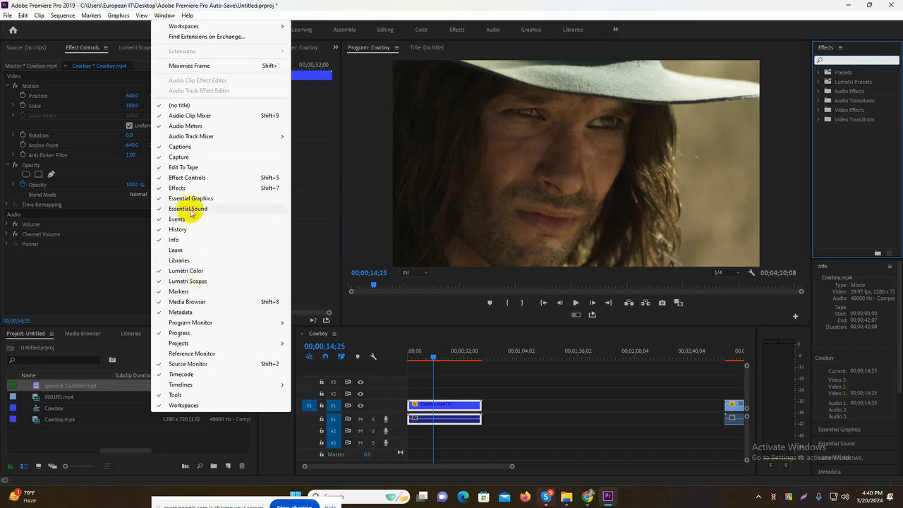
click(178, 189)
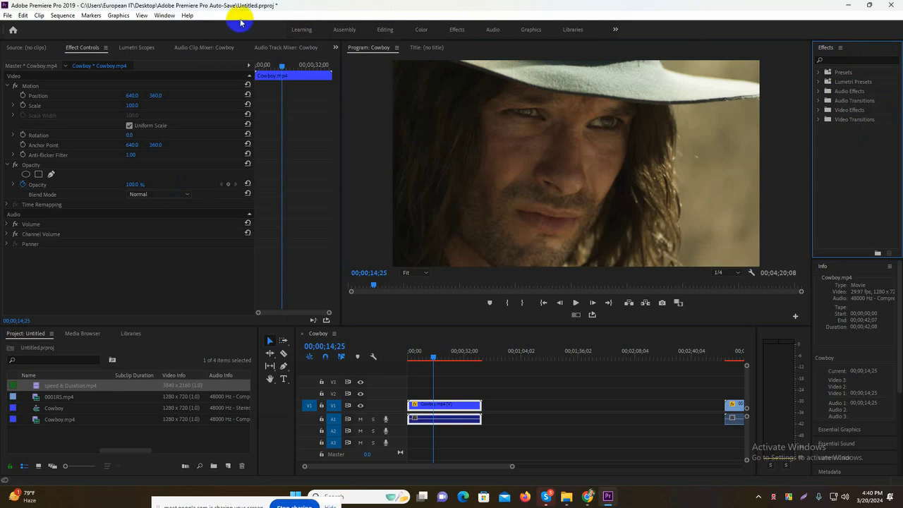
click(163, 15)
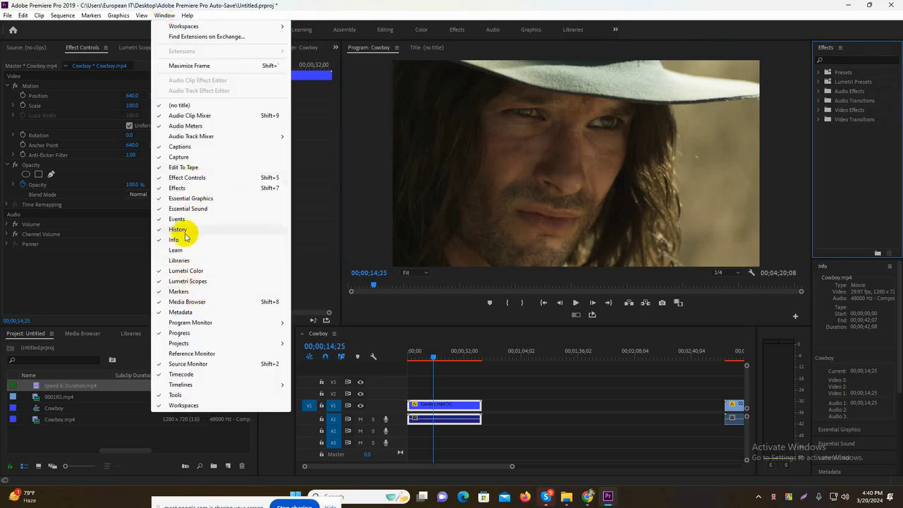
click(175, 186)
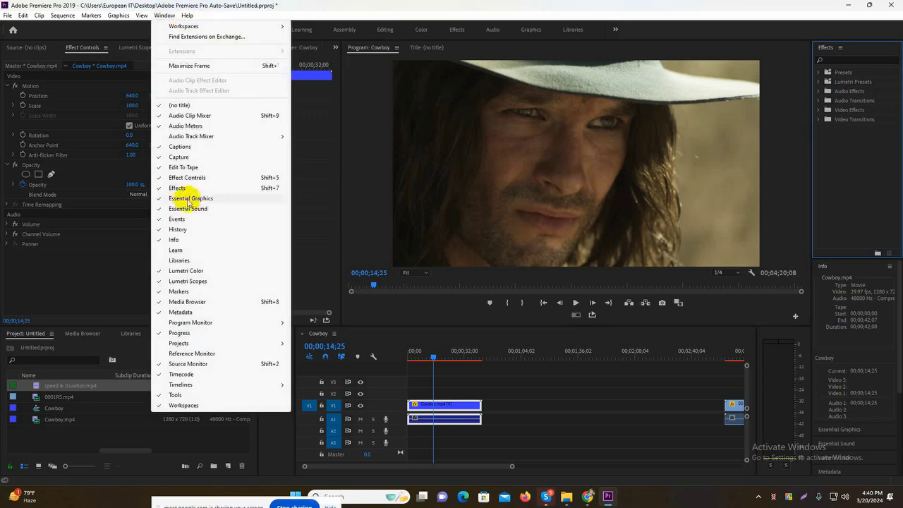
click(176, 187)
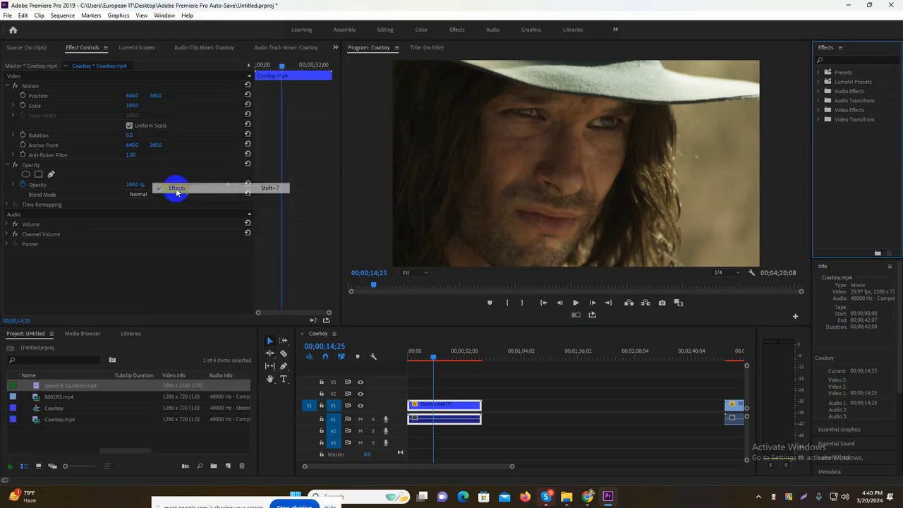
click(165, 15)
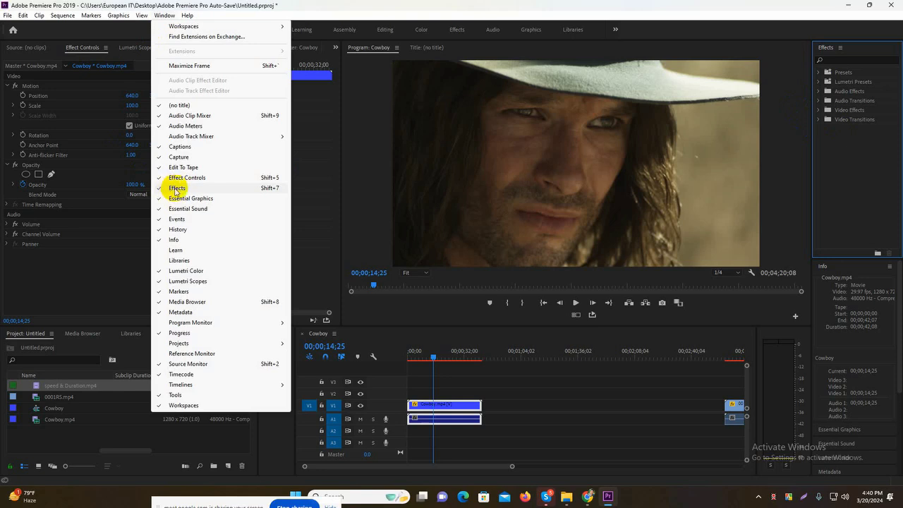
click(159, 190)
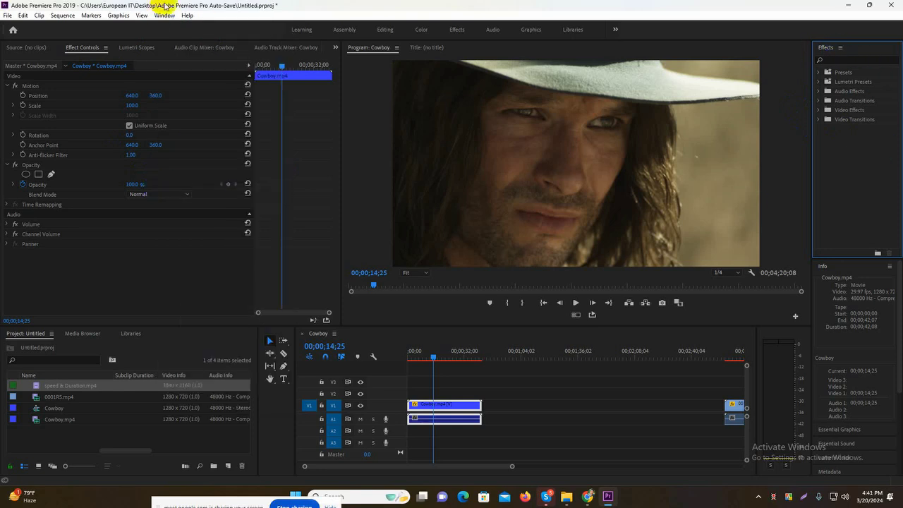
click(164, 15)
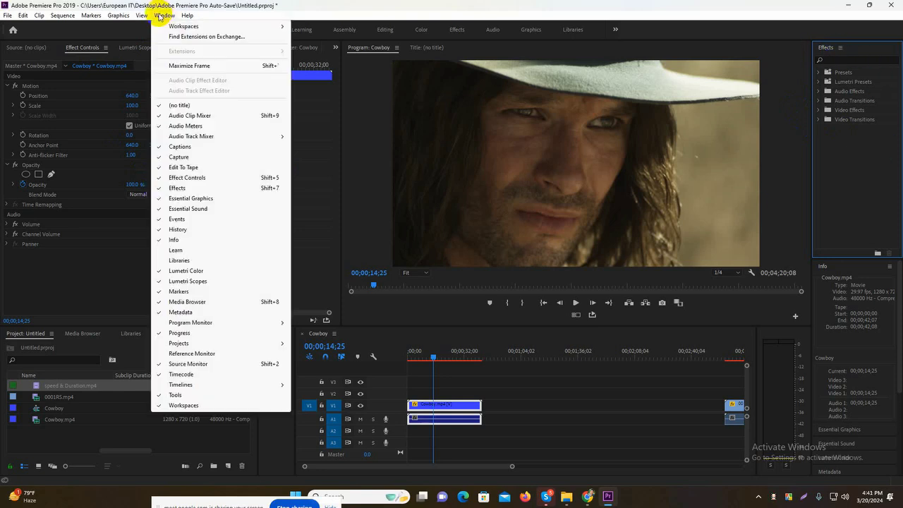
click(180, 190)
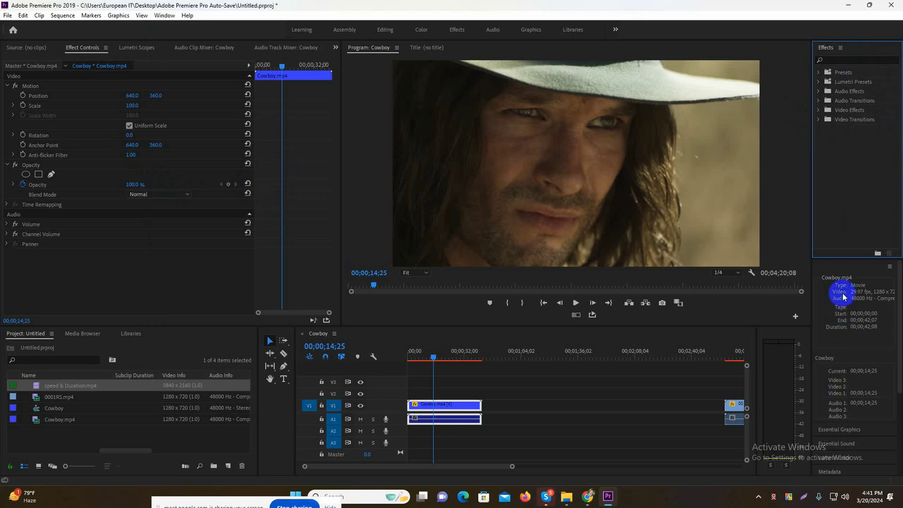
click(163, 16)
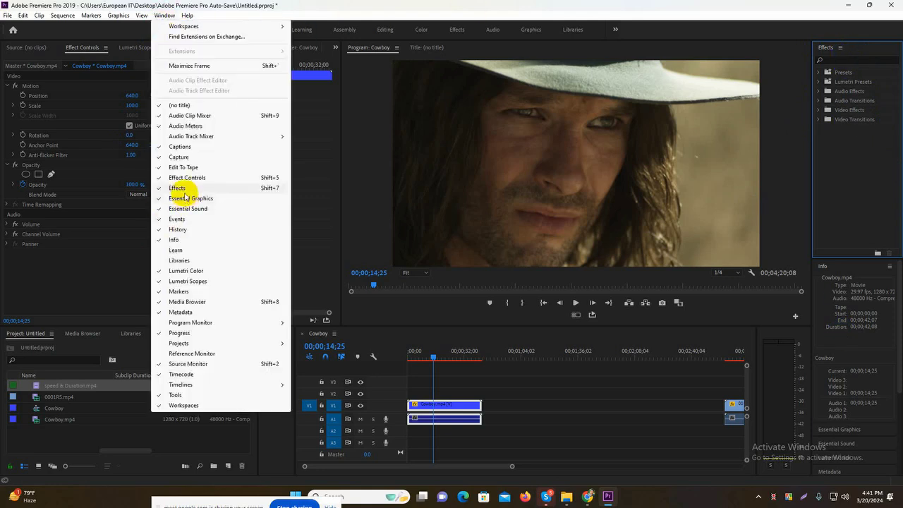
click(185, 190)
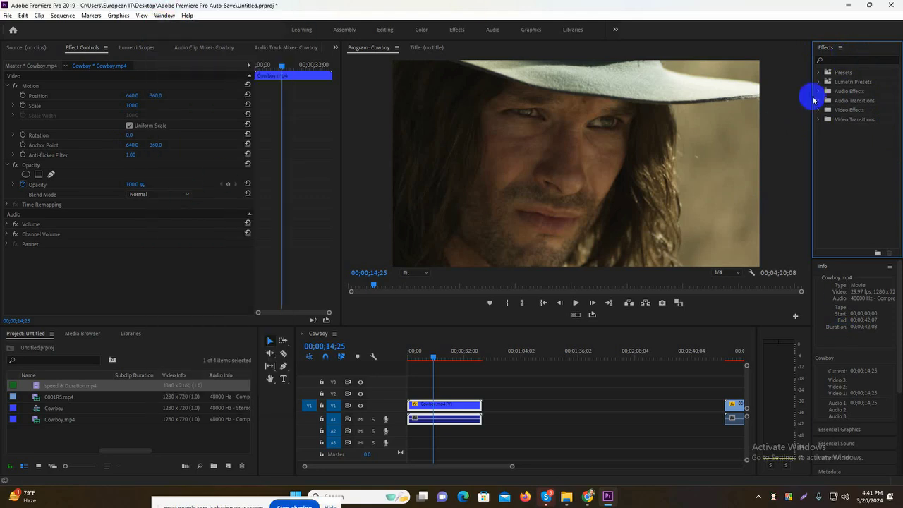
Search the effects for "black &" and widen the Effects panel
click(832, 60)
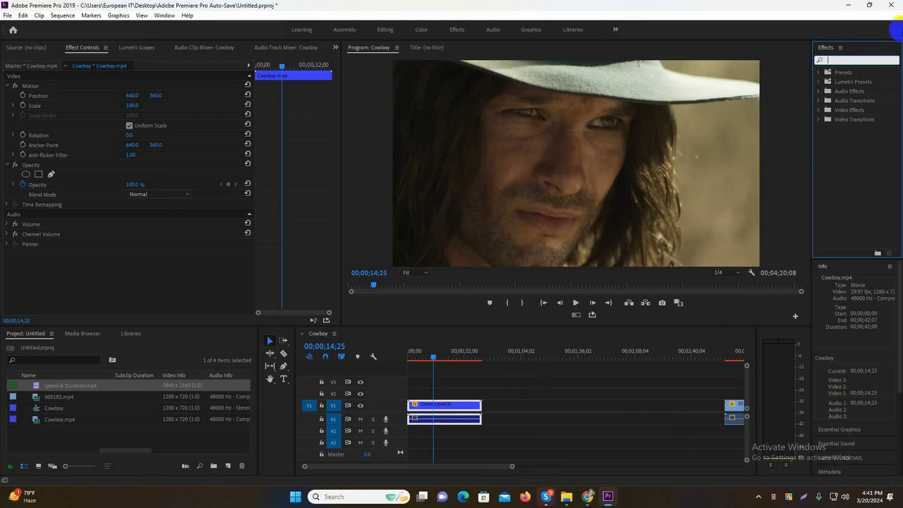
click(846, 61)
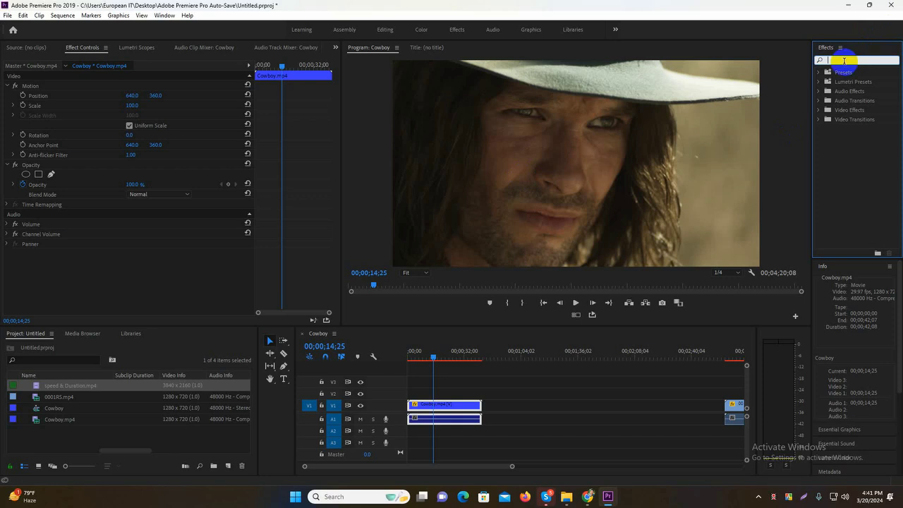
text(black)
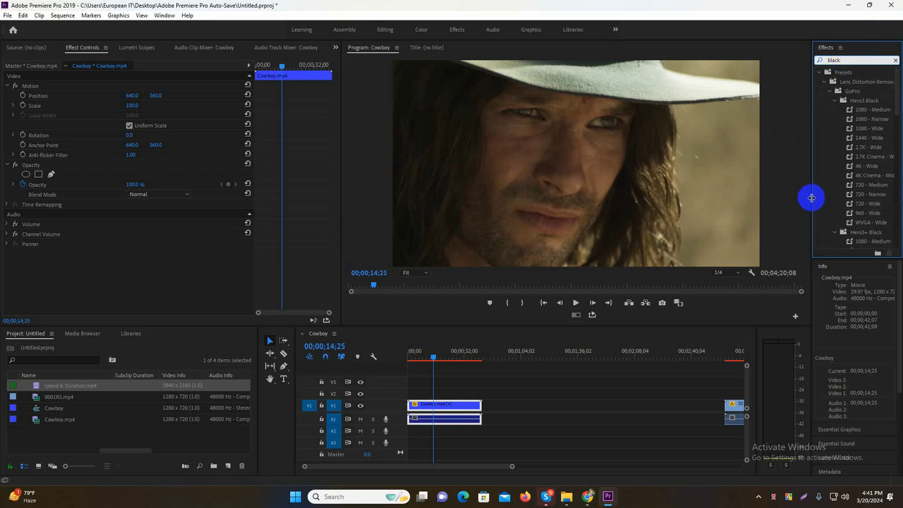
drag(812, 197, 736, 201)
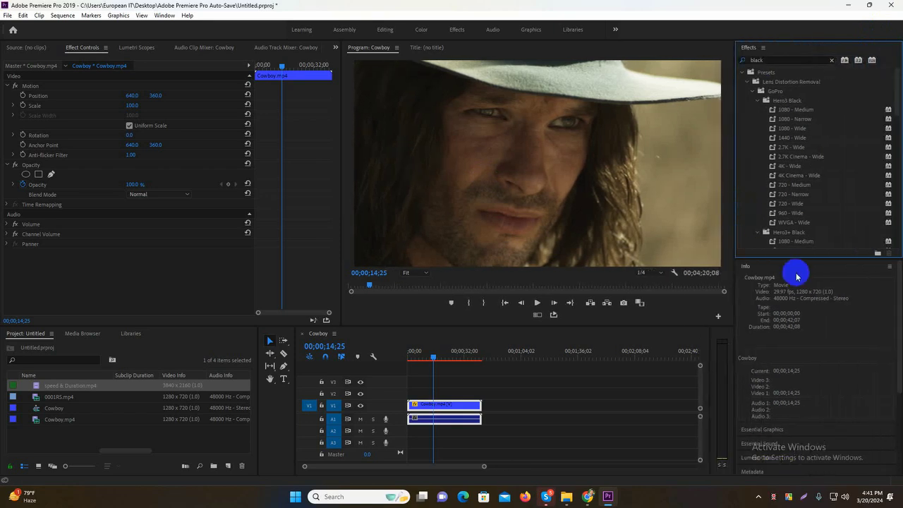
click(769, 60)
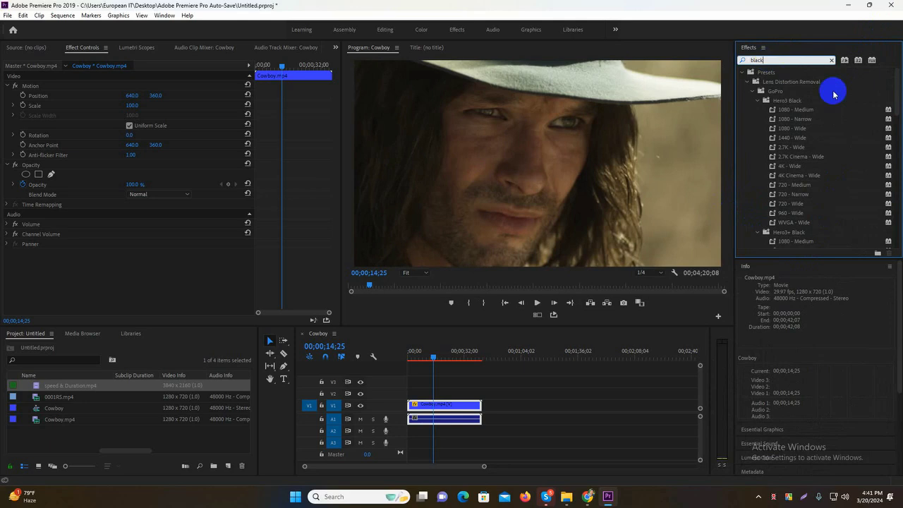
text(&)
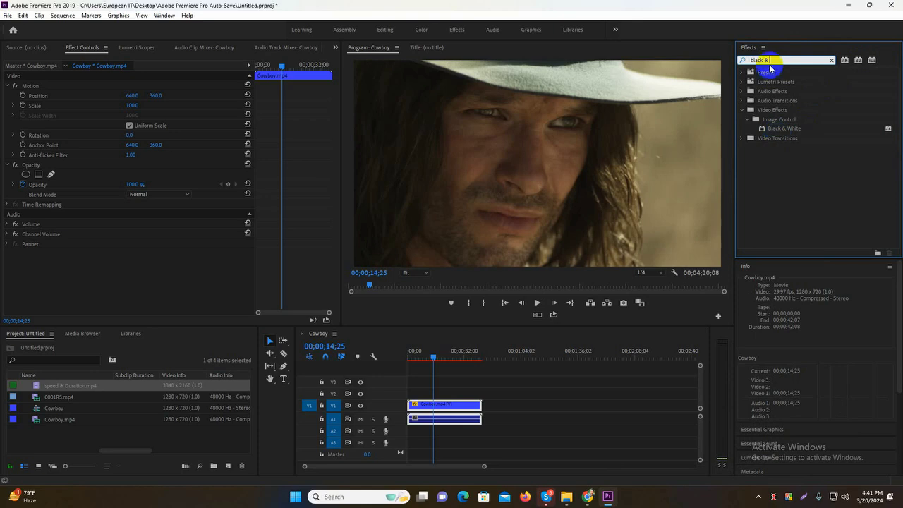
Apply the Black & White video effect to the Cowboy.mp4 clip on track V1 and enlarge the program preview
click(781, 130)
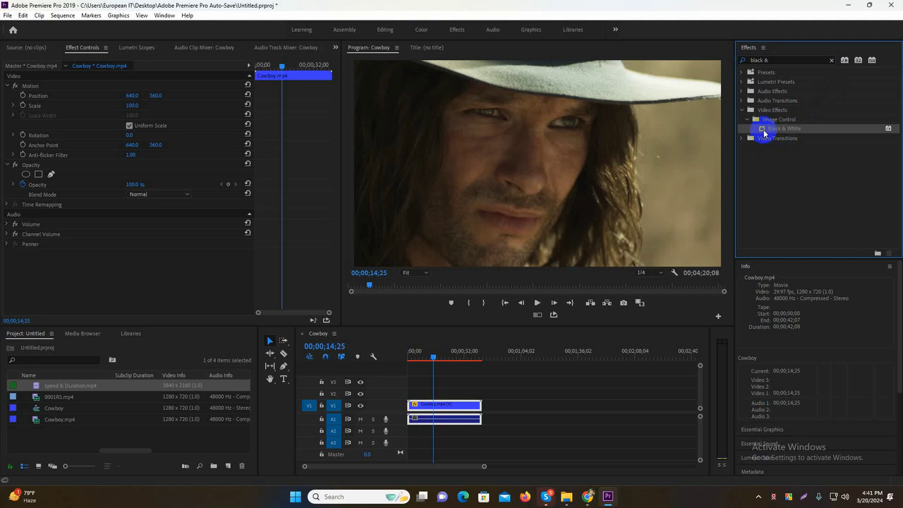
drag(764, 131, 443, 408)
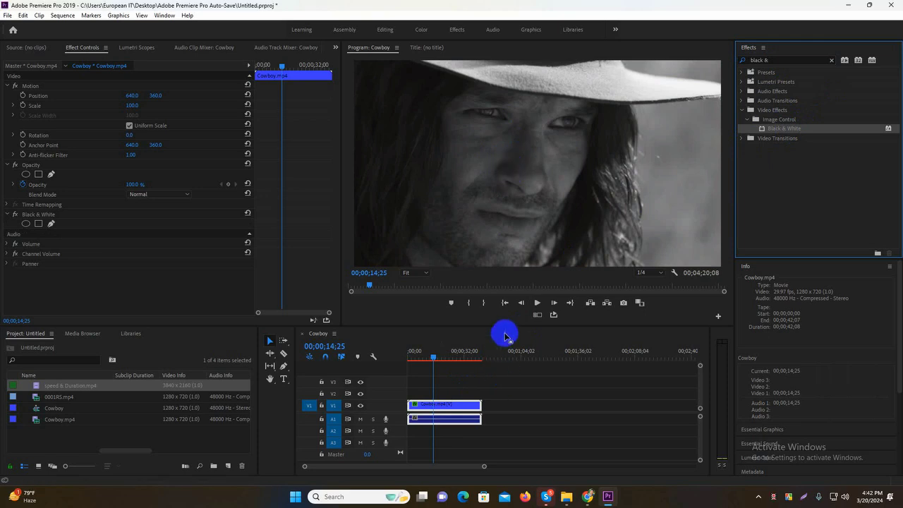
drag(505, 327, 500, 362)
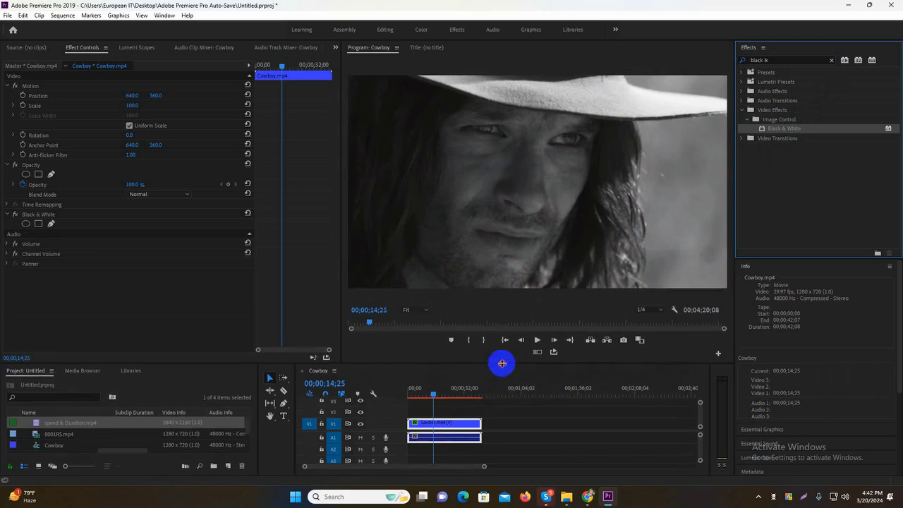
Examine the Black & White effect among the Cowboy.mp4 clip's effect properties and try its on/off toggle
click(429, 437)
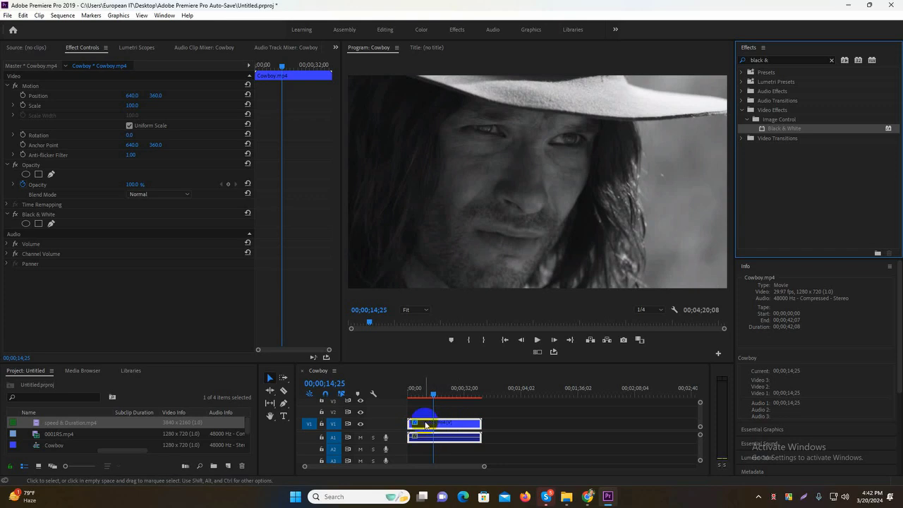
click(418, 425)
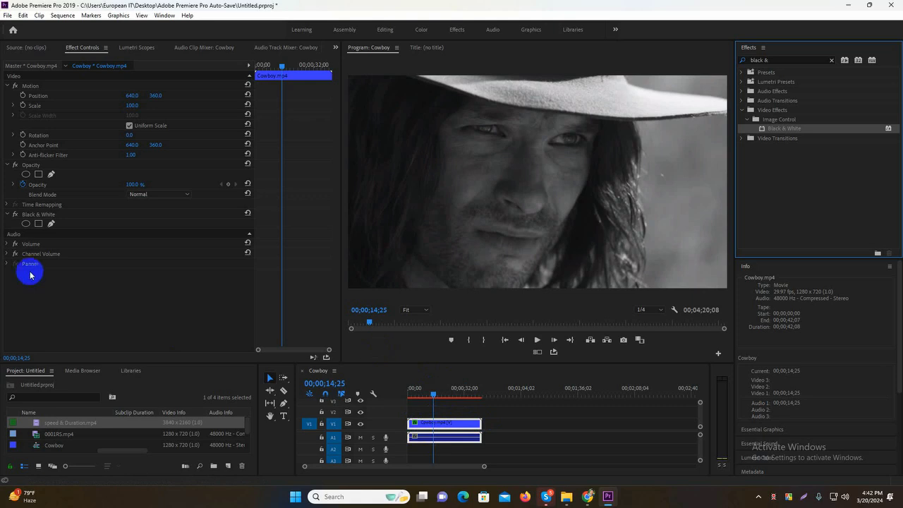
click(94, 66)
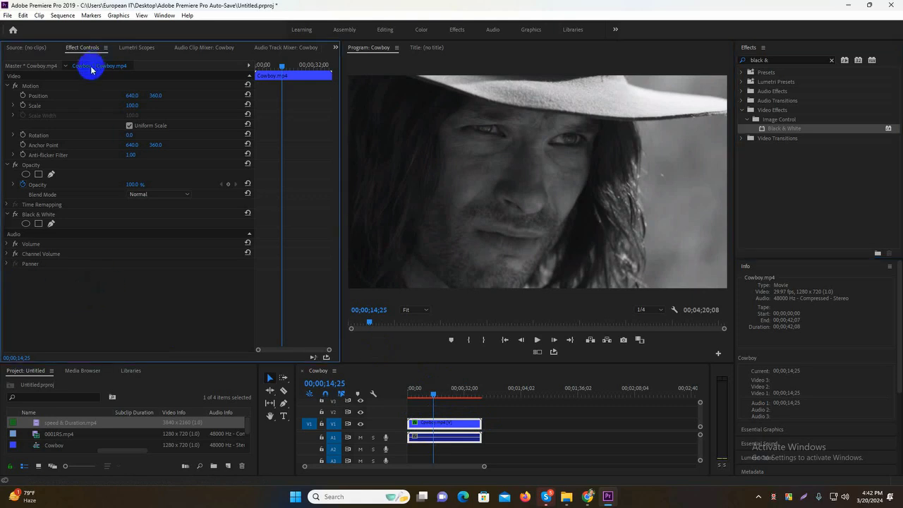
click(31, 215)
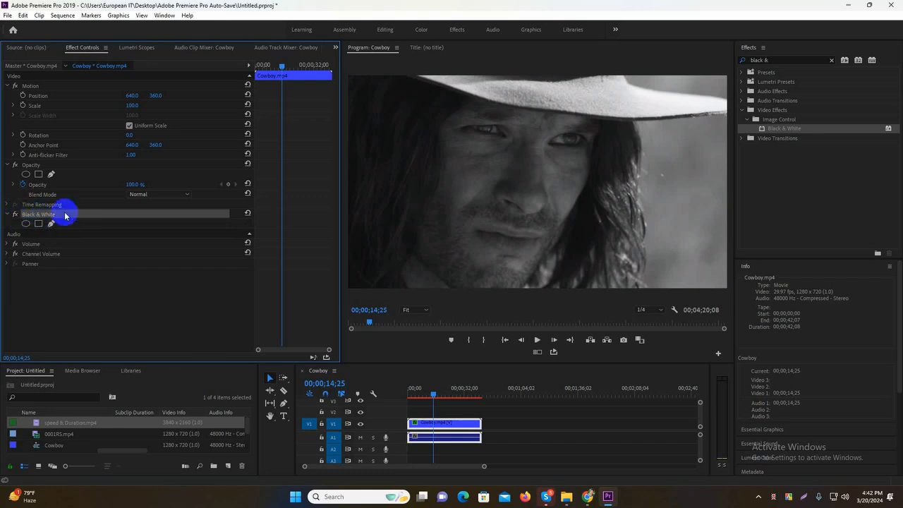
click(103, 311)
click(56, 218)
click(40, 205)
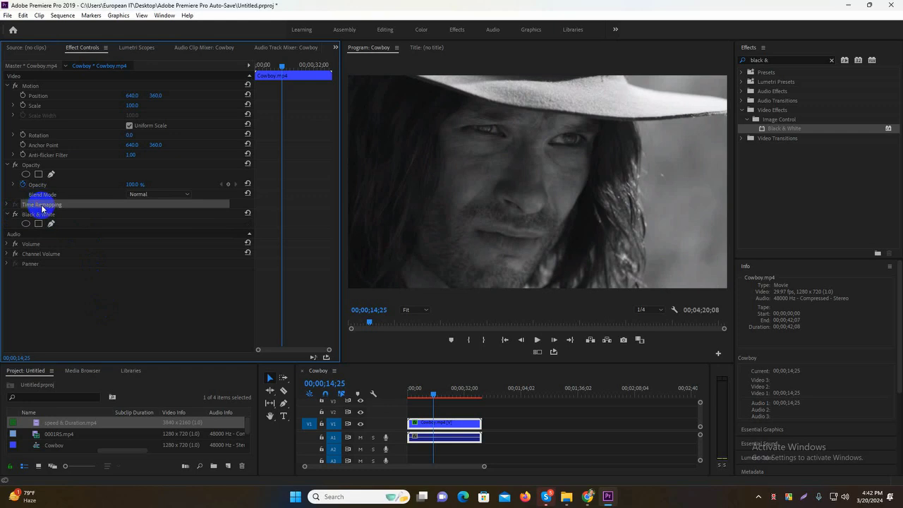
click(46, 215)
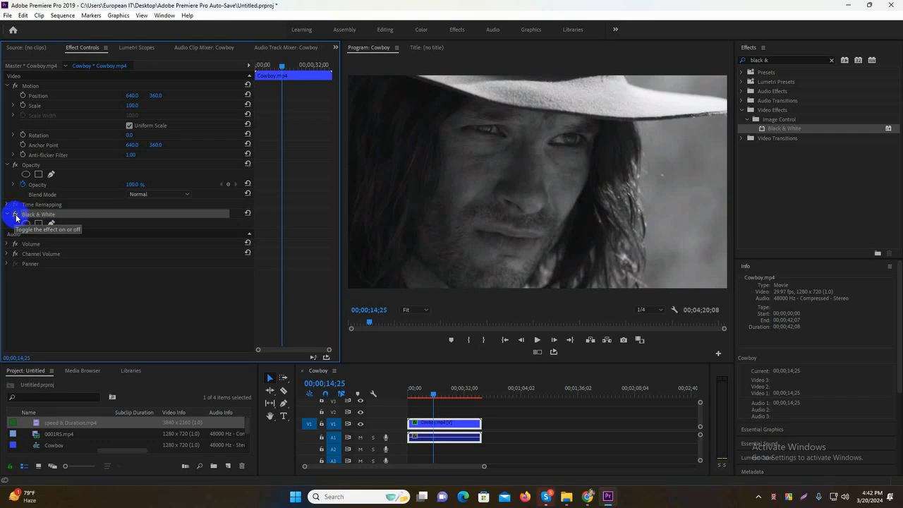
click(16, 215)
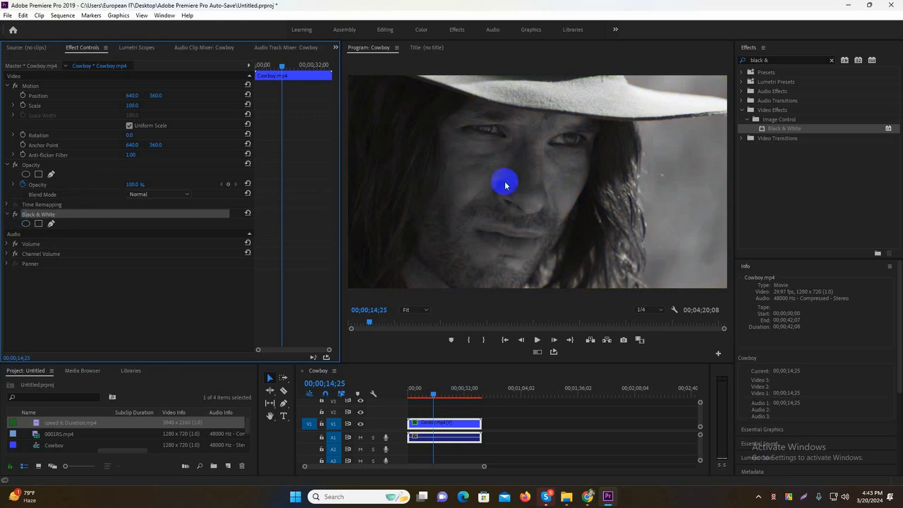
Delete the Black & White effect from the Cowboy.mp4 clip
click(120, 314)
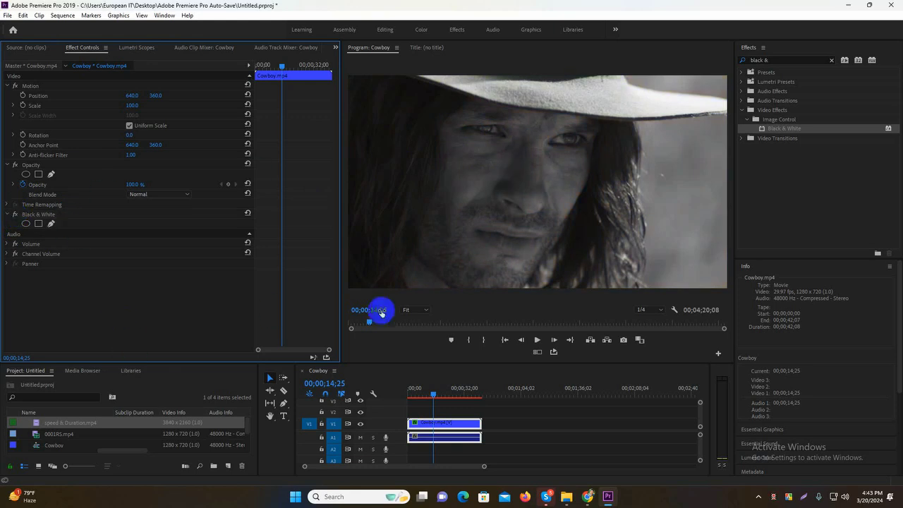
click(81, 215)
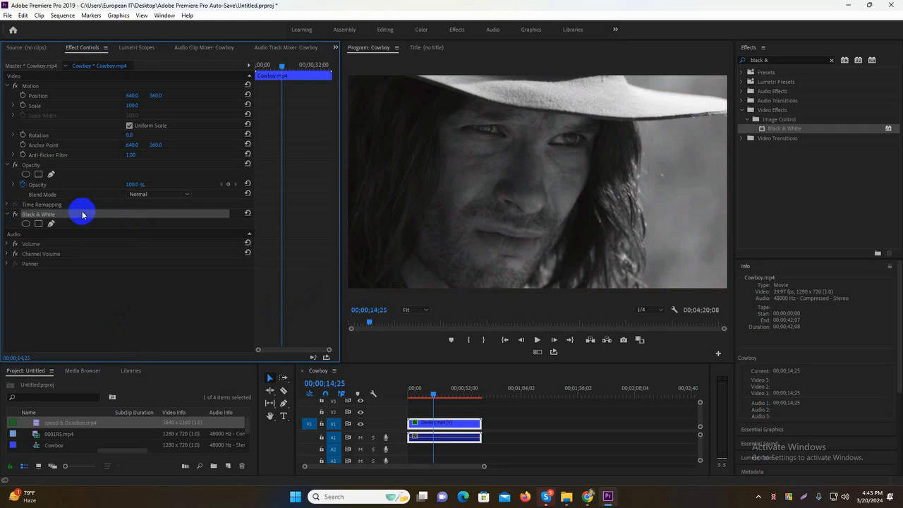
key(Delete)
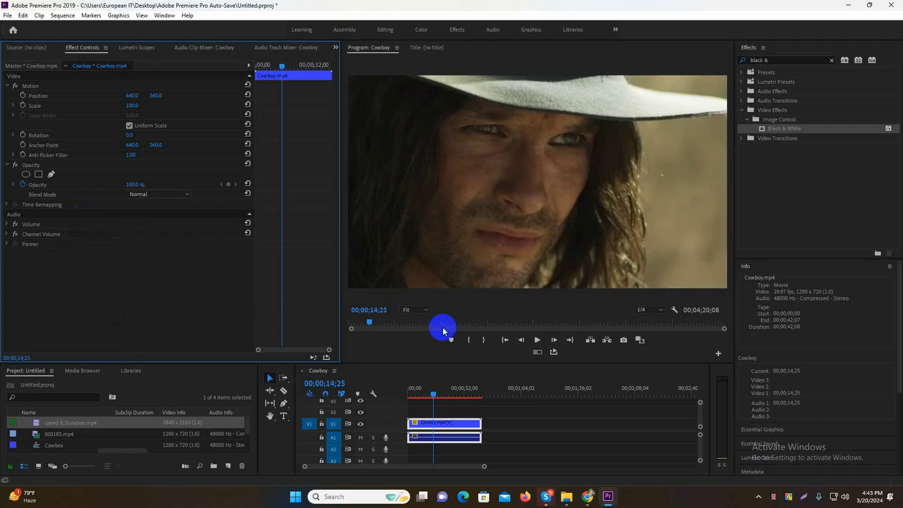
Move the playhead to about 00;00;22;05 and play the Cowboy sequence from there
drag(433, 394, 442, 395)
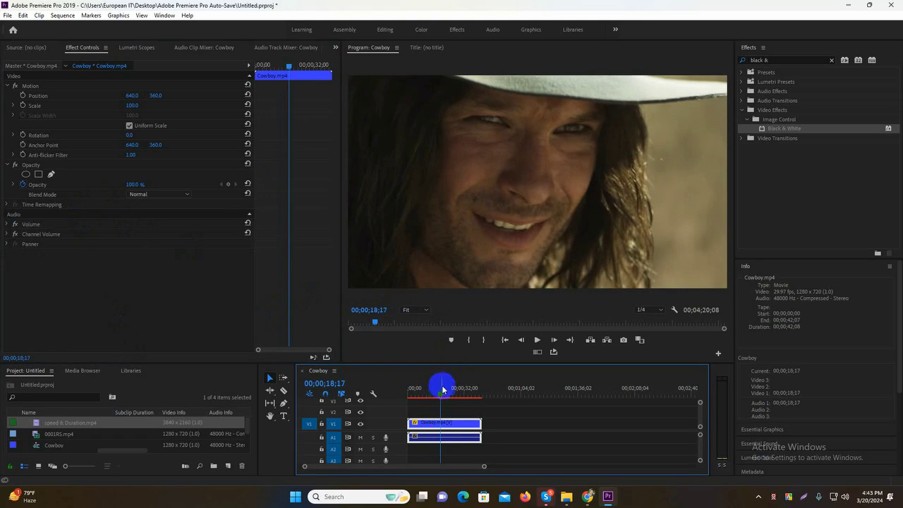
drag(442, 387, 444, 395)
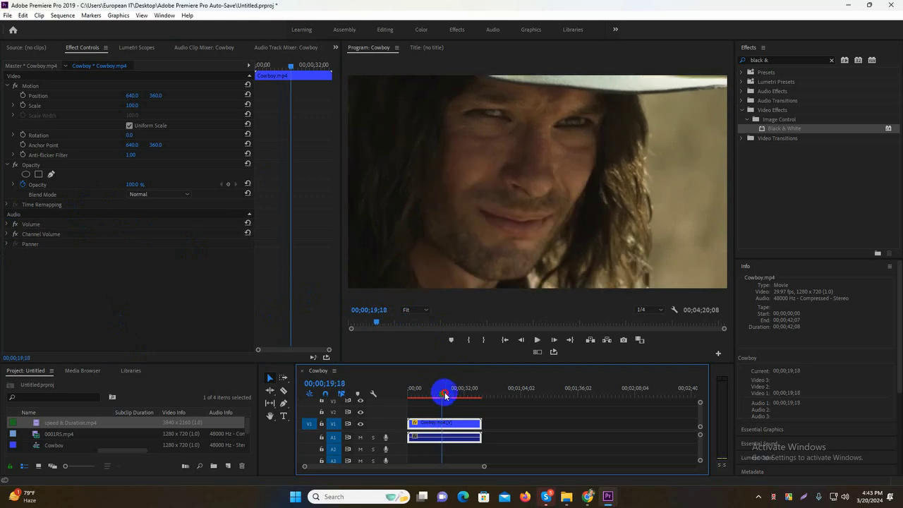
drag(483, 466, 463, 471)
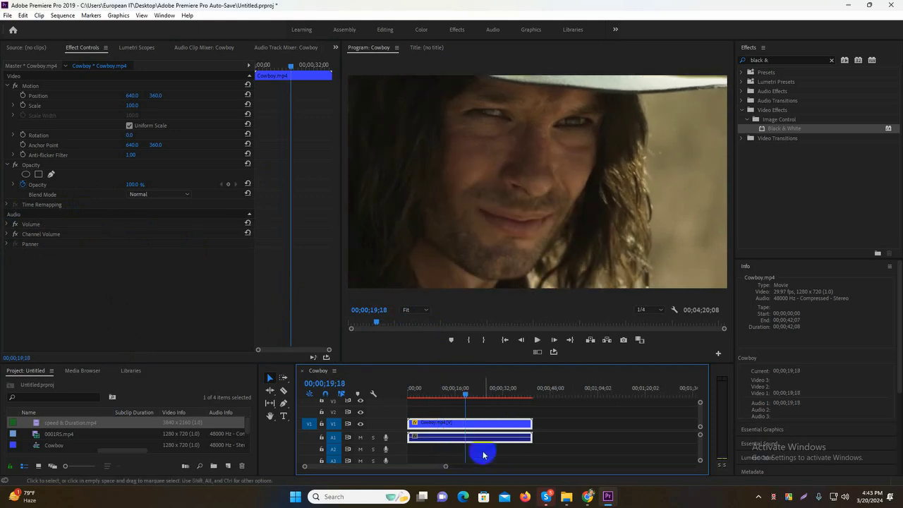
click(468, 392)
drag(466, 393, 474, 393)
click(537, 340)
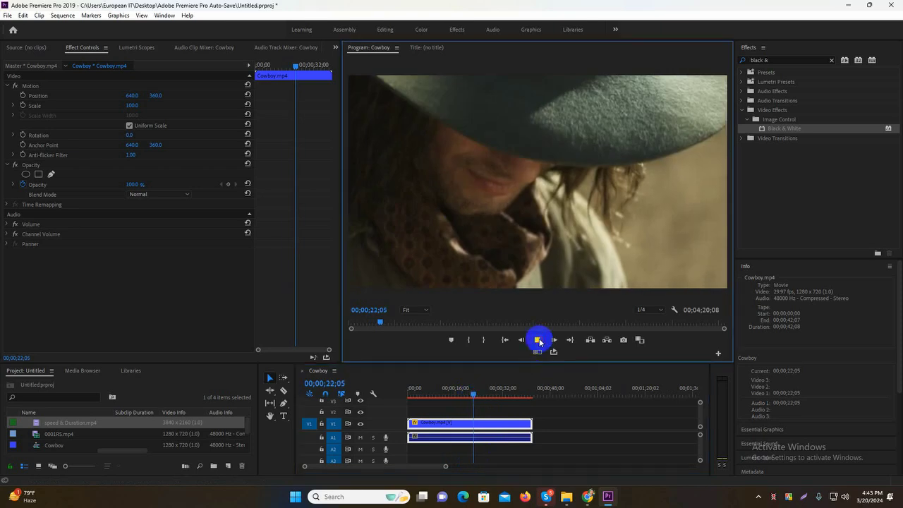
Move the playhead to 00;00;21;16 and play the Cowboy sequence to review the footage
drag(479, 397, 471, 399)
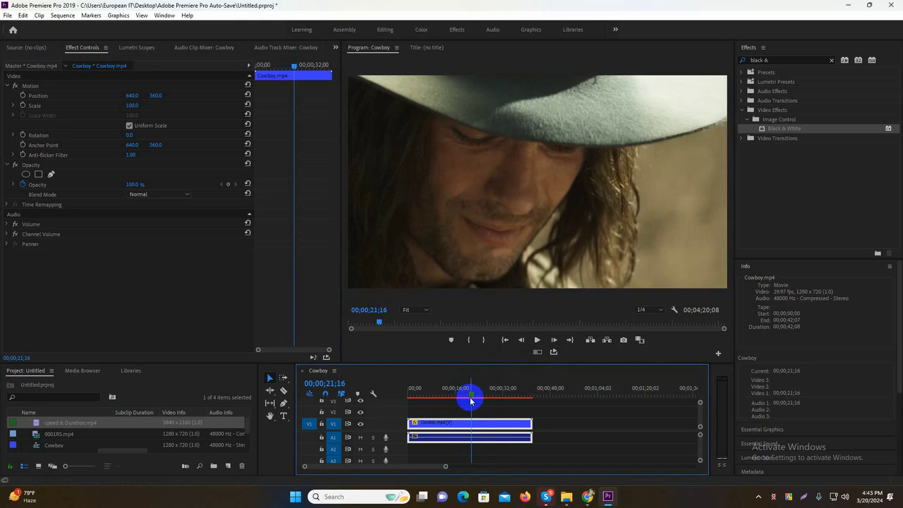
click(537, 340)
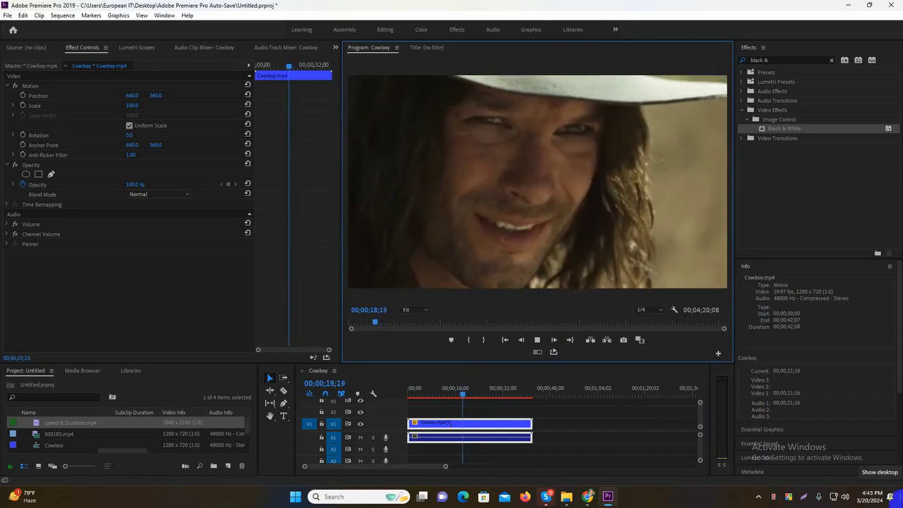
key(l)
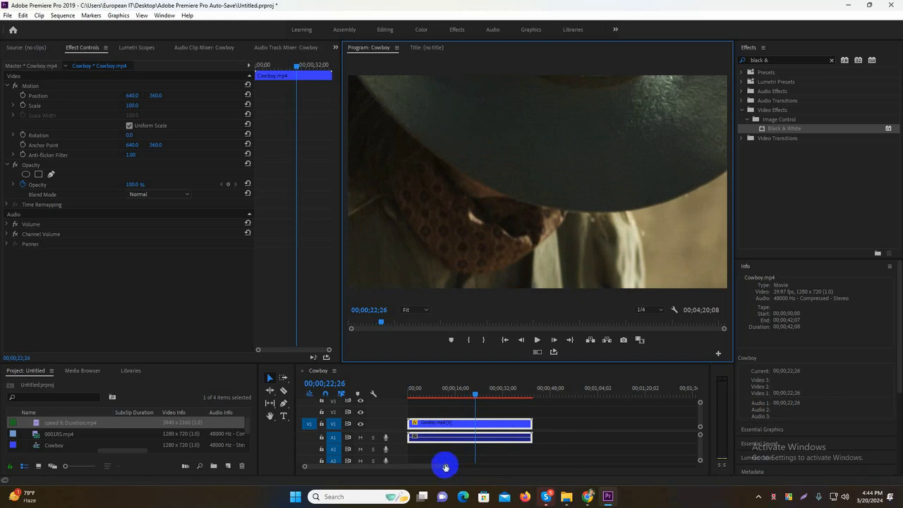
Fine-position the playhead at 00;00;22;16 on the Cowboy.mp4 clip in the timeline
drag(445, 467, 413, 467)
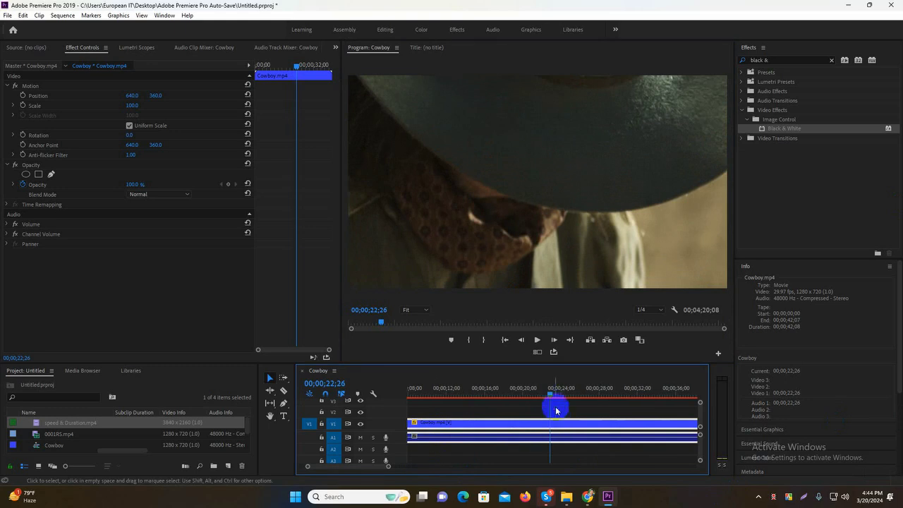
drag(556, 409, 548, 399)
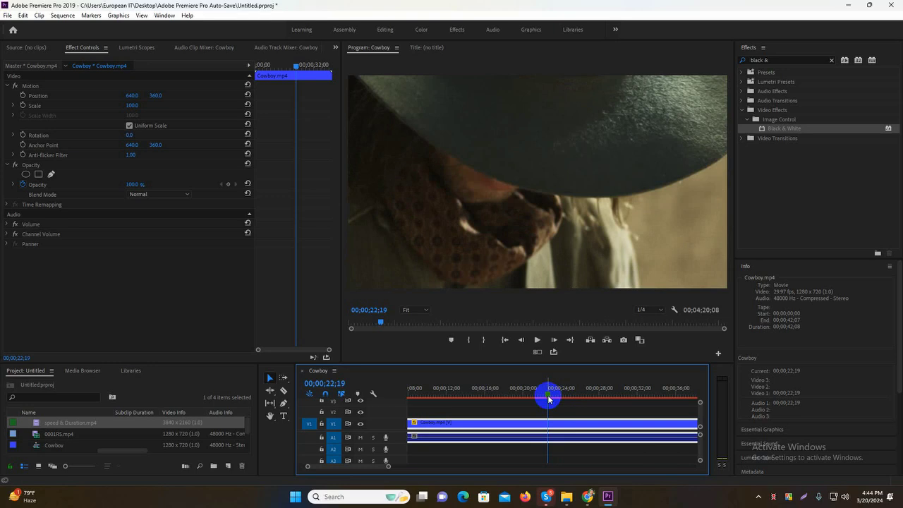
drag(549, 398, 549, 399)
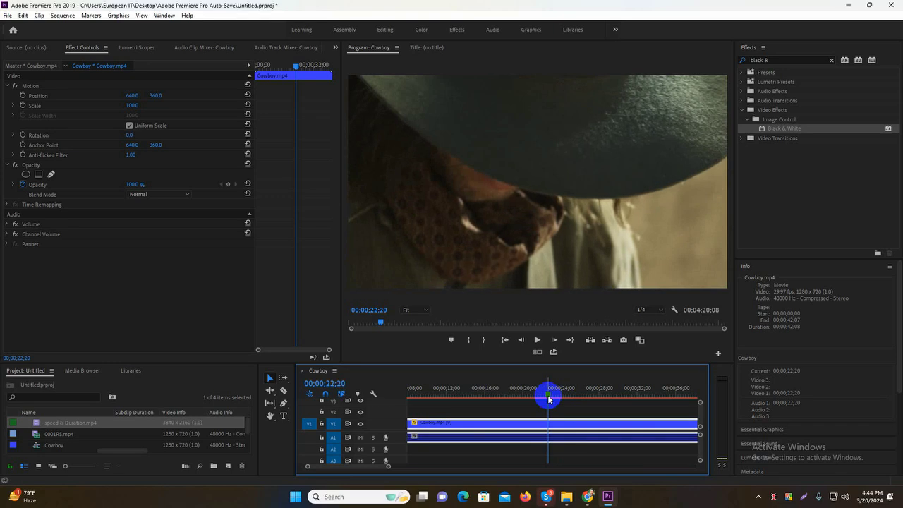
drag(549, 399, 548, 399)
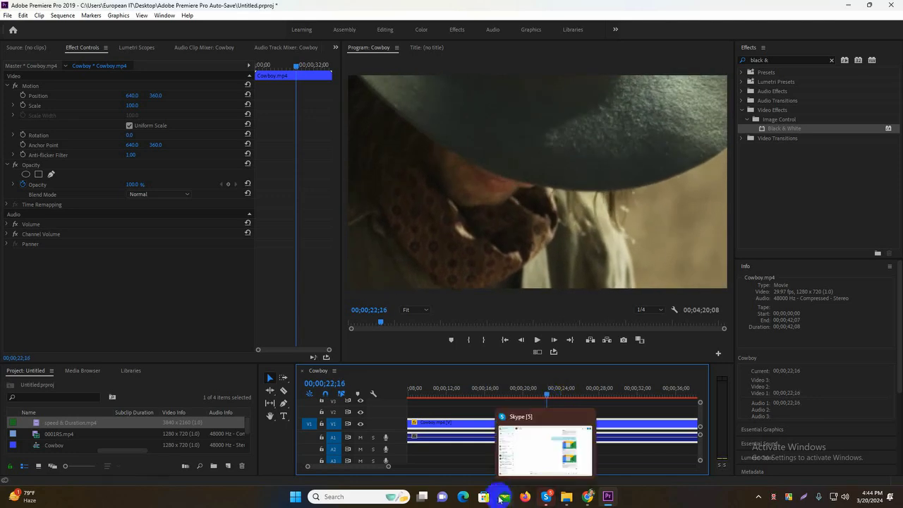
drag(390, 468, 308, 467)
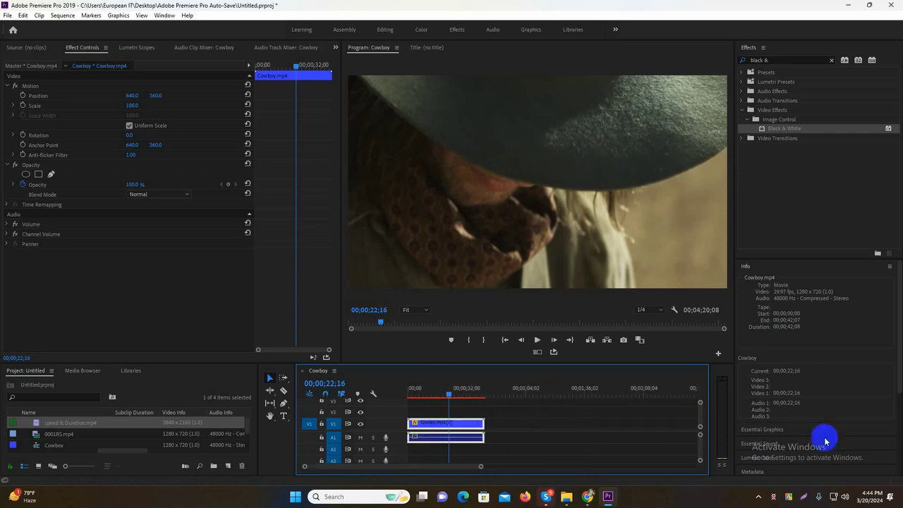